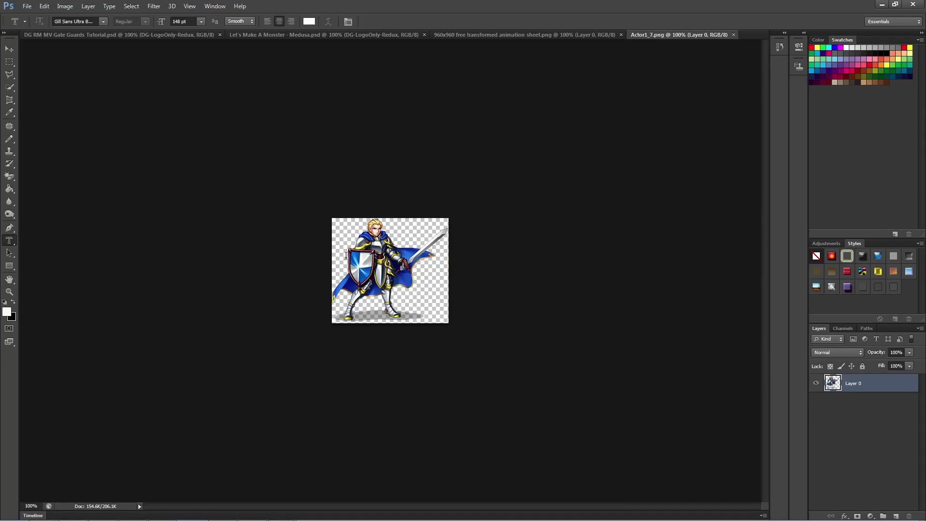
- Copy the whole knight from Actor1_7.png onto a new layer in the 960x960 free transformed animation sheet
{"action": "left_click", "coordinate": [9, 61]}
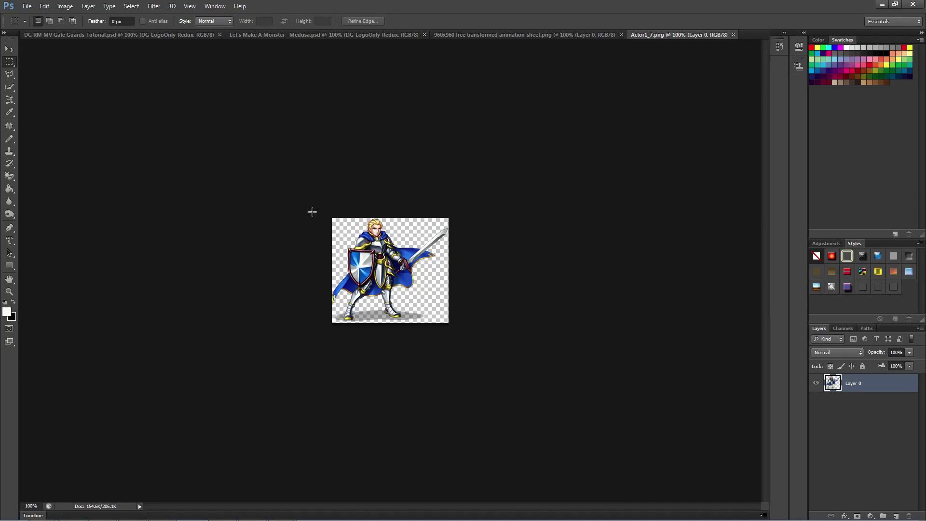
{"action": "left_click_drag", "start_coordinate": [310, 211], "coordinate": [461, 335]}
{"action": "left_click", "coordinate": [551, 36]}
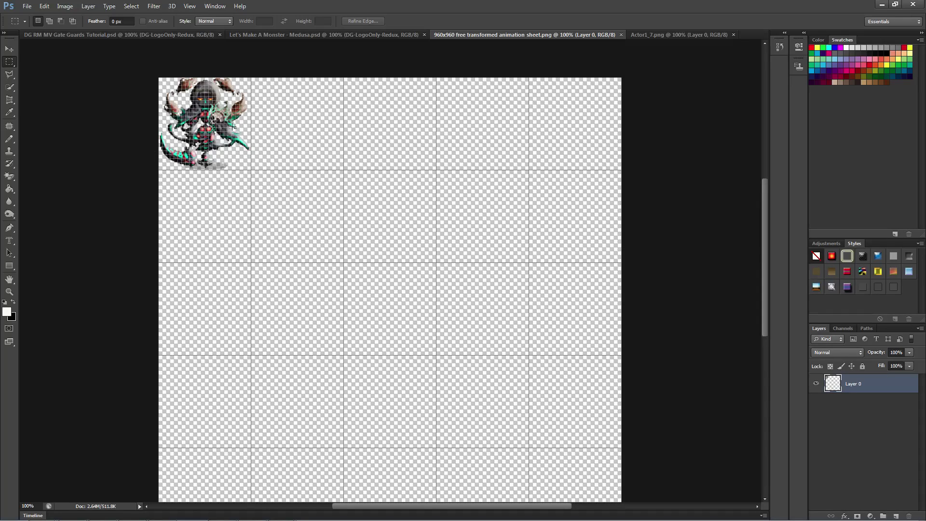
{"action": "key", "text": "ctrl+shift+n"}
{"action": "key", "text": "Return"}
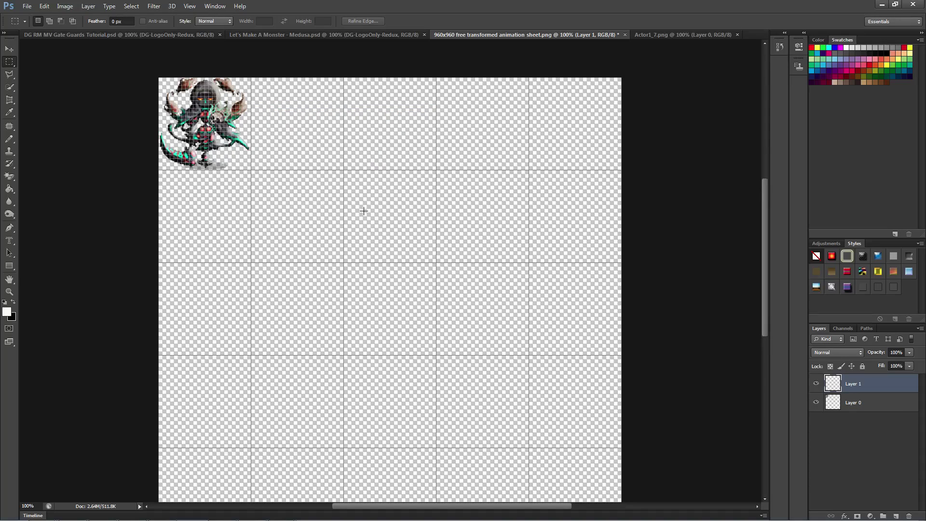
{"action": "key", "text": "ctrl+v"}
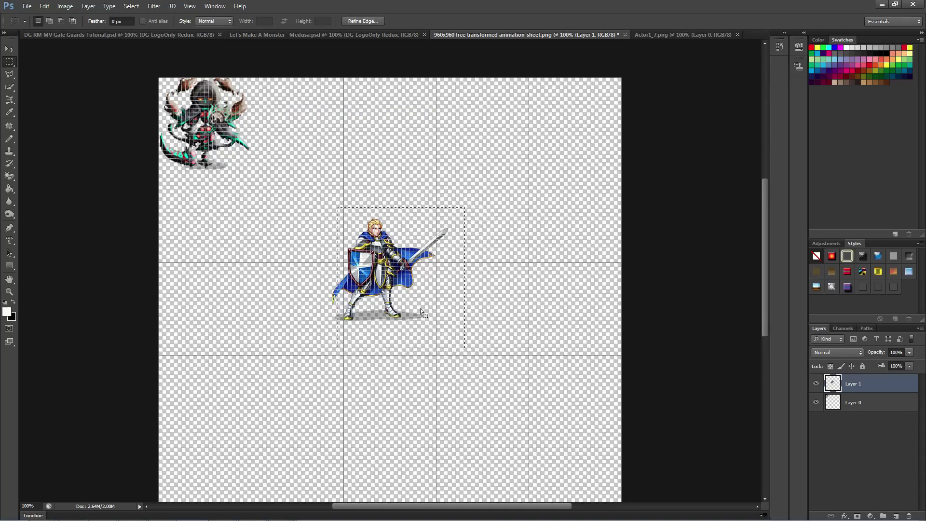
- Cut the pasted knight out of the middle of the new layer
{"action": "left_click_drag", "start_coordinate": [449, 196], "coordinate": [323, 337]}
{"action": "key", "text": "ctrl+x"}
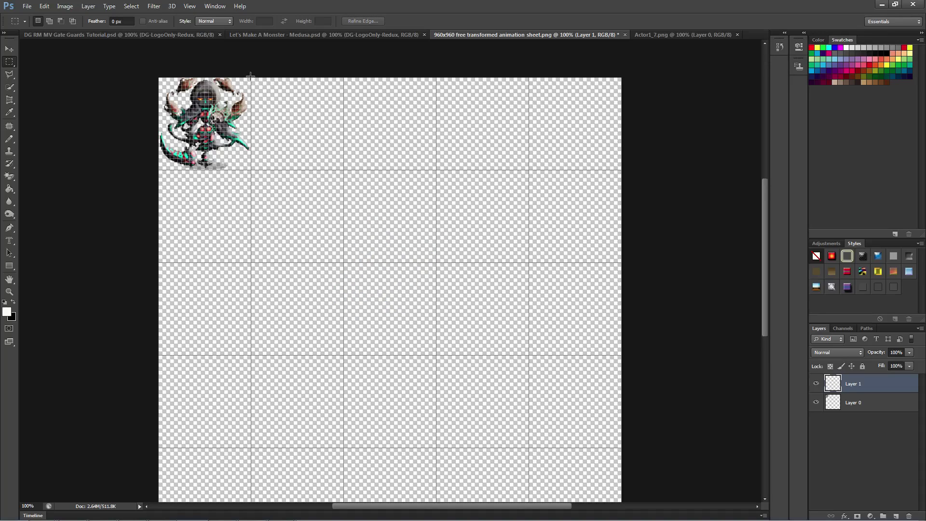
{"action": "left_click", "coordinate": [282, 113]}
- Try pasting the knight into a marquee selection of the top row's second cell, and undo the paste
{"action": "key", "text": "ctrl+plus"}
{"action": "scroll", "coordinate": [254, 83], "scroll_direction": "up", "scroll_amount": 5}
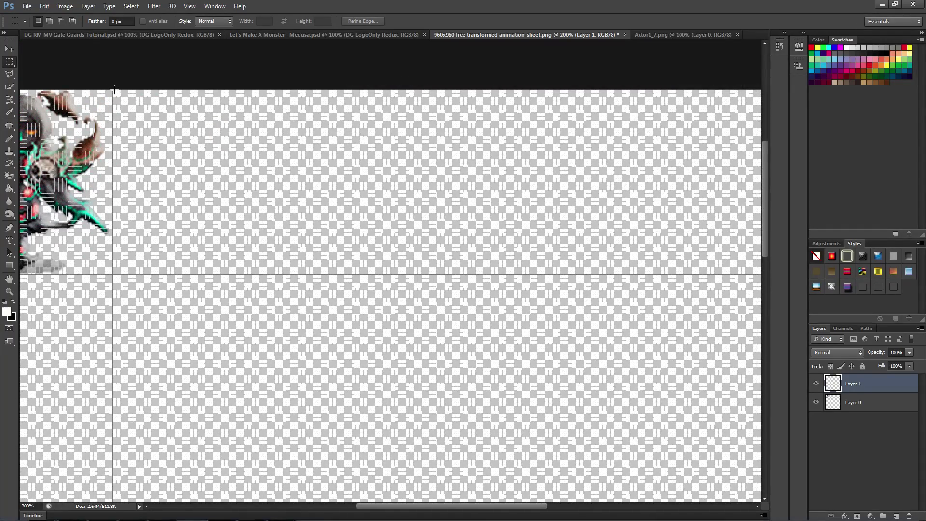
{"action": "left_click_drag", "start_coordinate": [114, 89], "coordinate": [297, 274]}
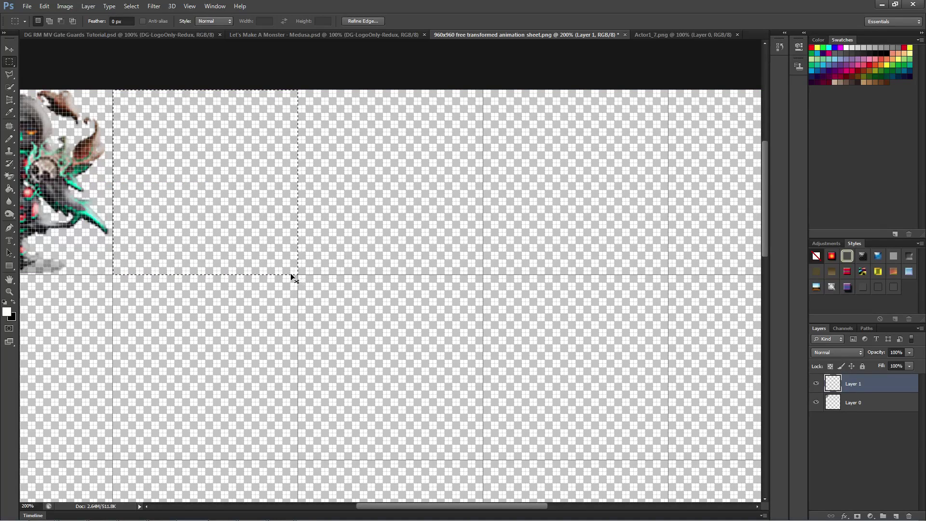
{"action": "key", "text": "ctrl+v"}
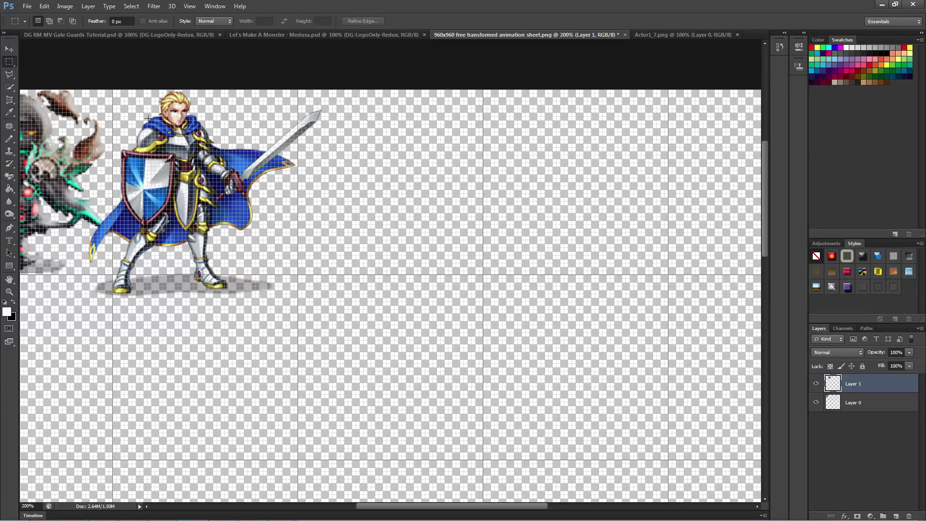
{"action": "left_click", "coordinate": [44, 6]}
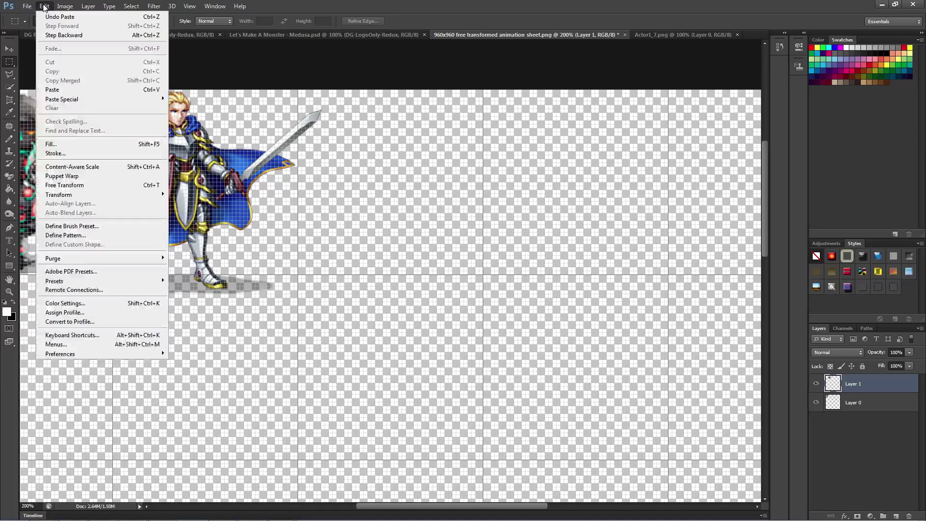
{"action": "left_click", "coordinate": [44, 7]}
{"action": "left_click", "coordinate": [44, 7]}
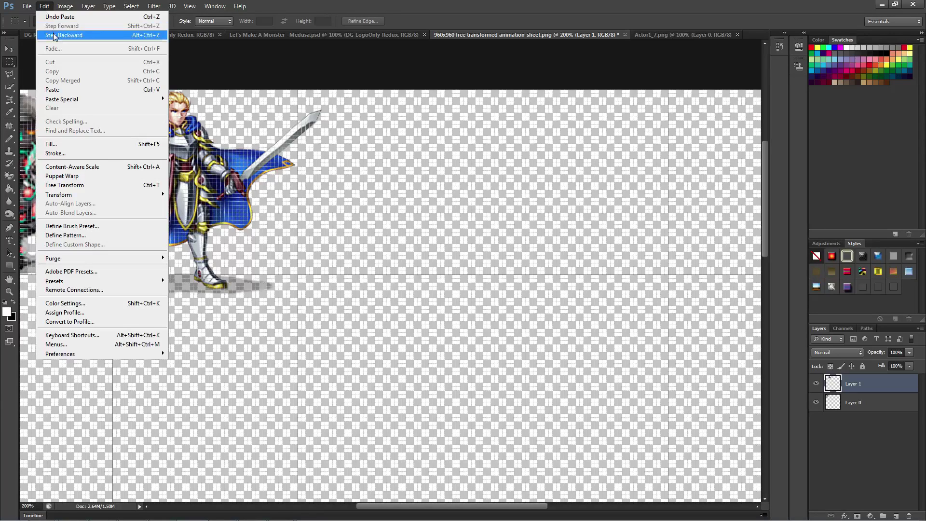
{"action": "left_click", "coordinate": [61, 32]}
- Discard the cell selection and paste the knight into a larger marquee area drawn over the empty cells
{"action": "left_click_drag", "start_coordinate": [611, 475], "coordinate": [325, 268]}
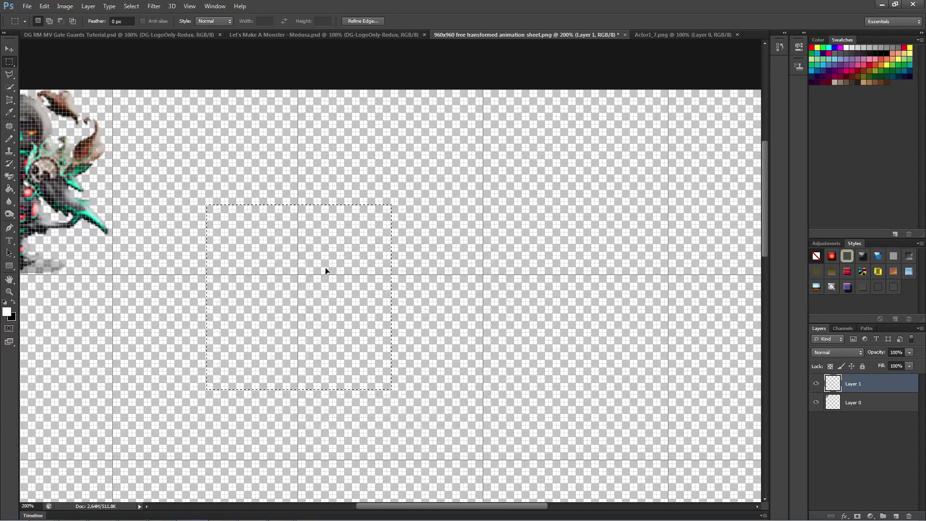
{"action": "left_click", "coordinate": [443, 266]}
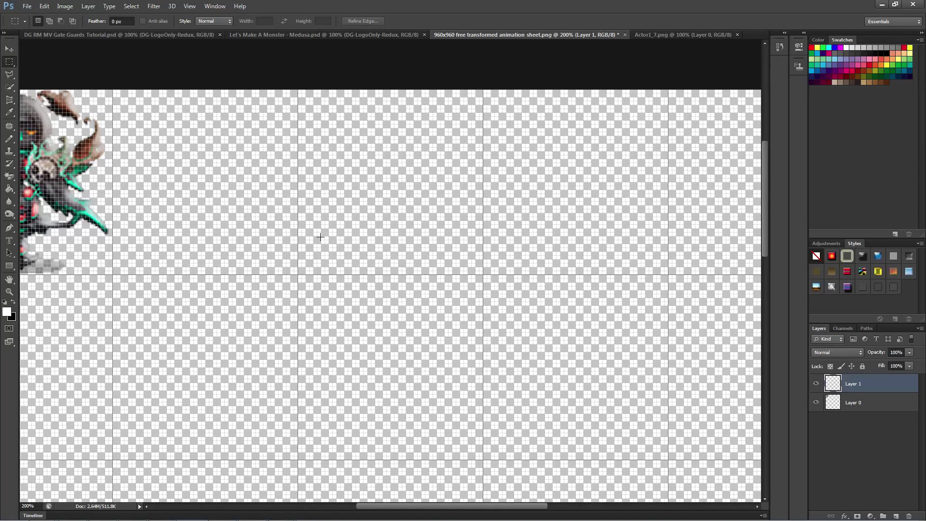
{"action": "left_click_drag", "start_coordinate": [352, 245], "coordinate": [612, 440]}
{"action": "key", "text": "ctrl+v"}
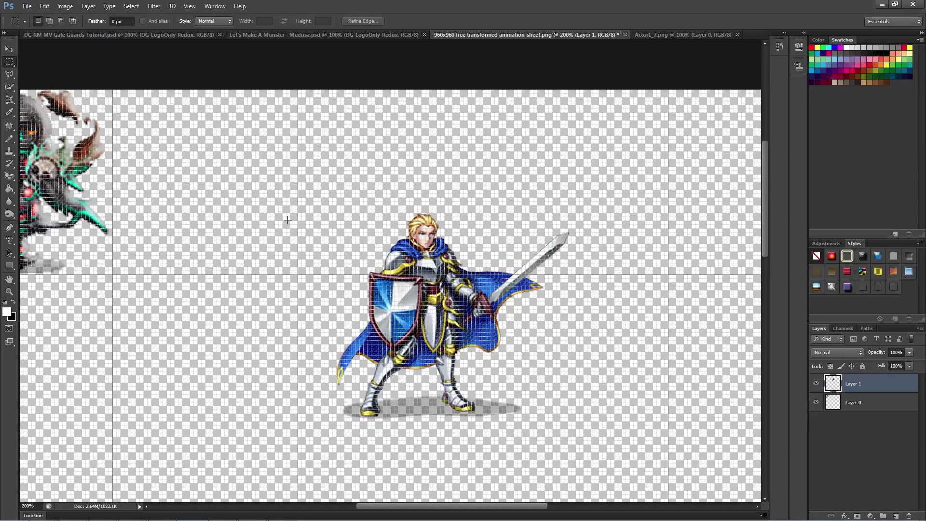
- Marquee the pasted knight and move it with Free Transform so its box starts at the top-left corner of the second cell
{"action": "left_click_drag", "start_coordinate": [444, 312], "coordinate": [588, 424]}
{"action": "right_click", "coordinate": [412, 302]}
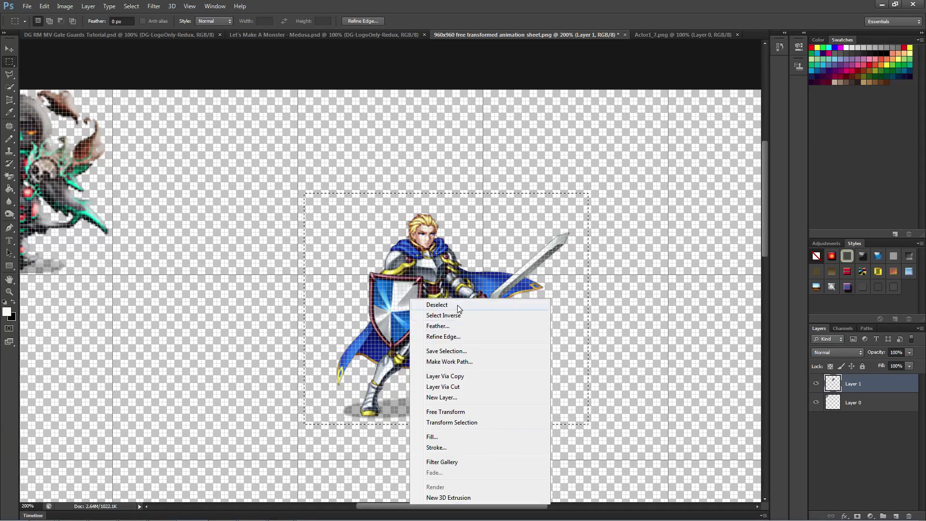
{"action": "left_click", "coordinate": [463, 413]}
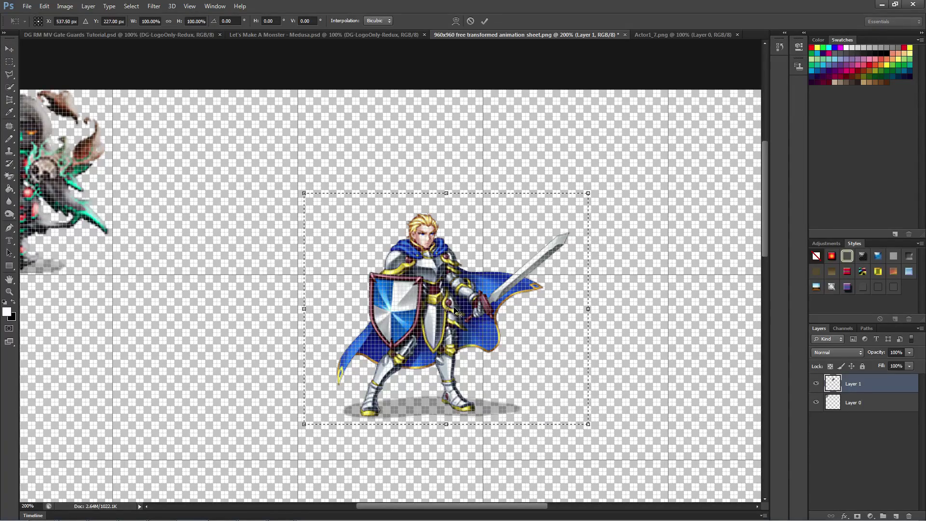
{"action": "left_click_drag", "start_coordinate": [453, 309], "coordinate": [235, 185]}
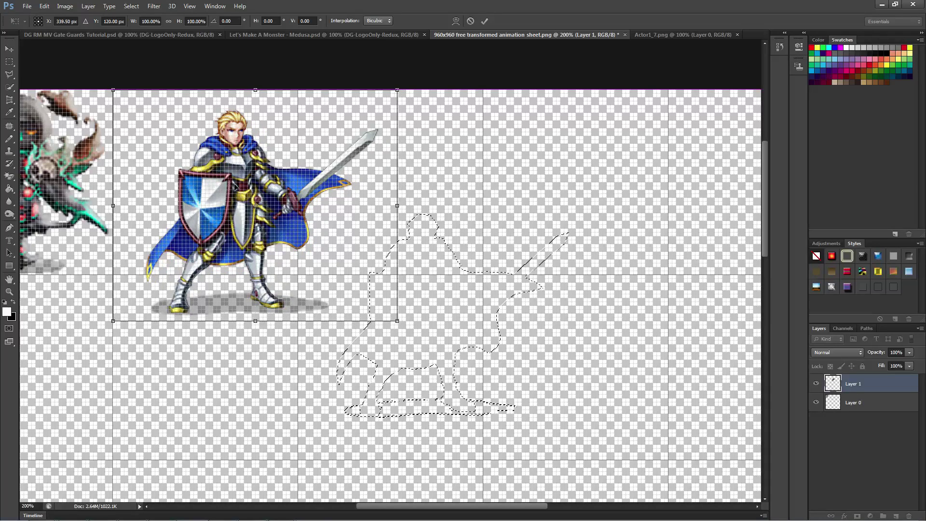
{"action": "key", "text": "Left"}
- Scale the knight to about 76.6% width and 80.8% height and position it inside the top row's second cell
{"action": "left_click_drag", "start_coordinate": [400, 322], "coordinate": [300, 277]}
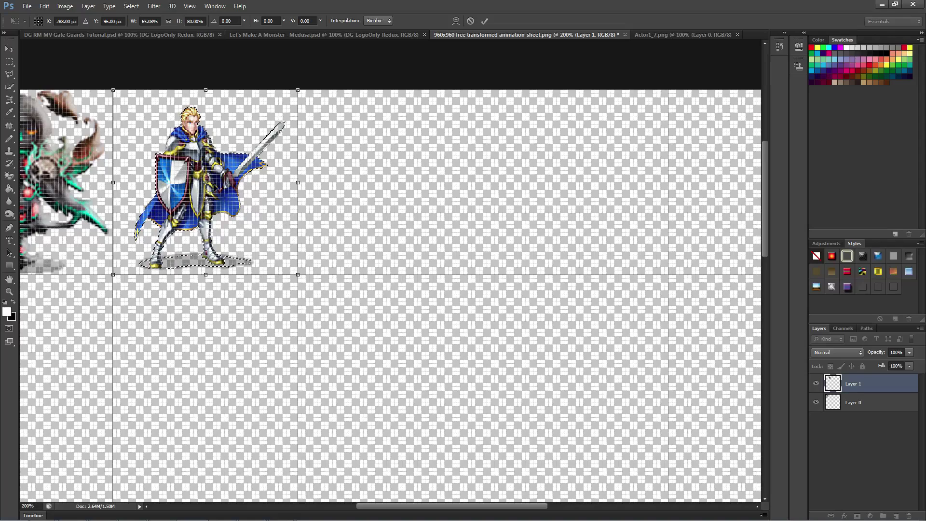
{"action": "left_click_drag", "start_coordinate": [213, 186], "coordinate": [193, 189]}
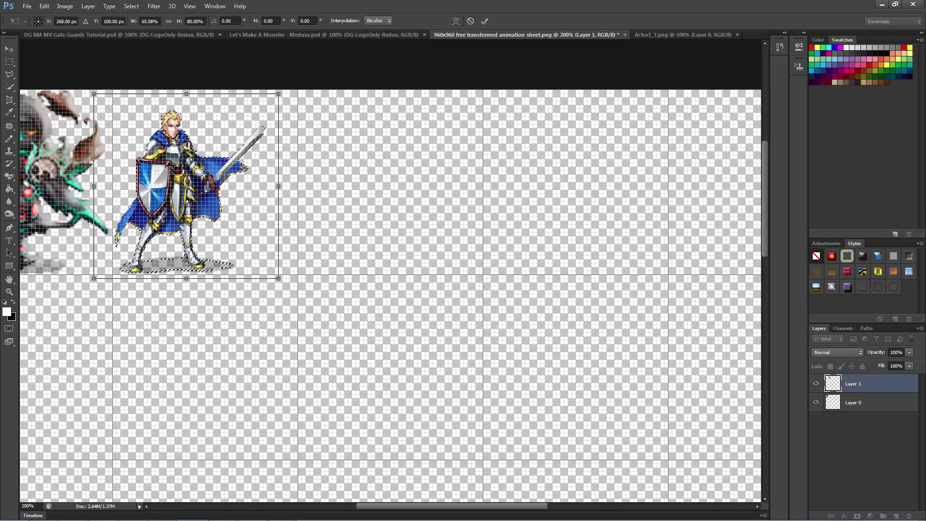
{"action": "left_click_drag", "start_coordinate": [278, 278], "coordinate": [310, 280]}
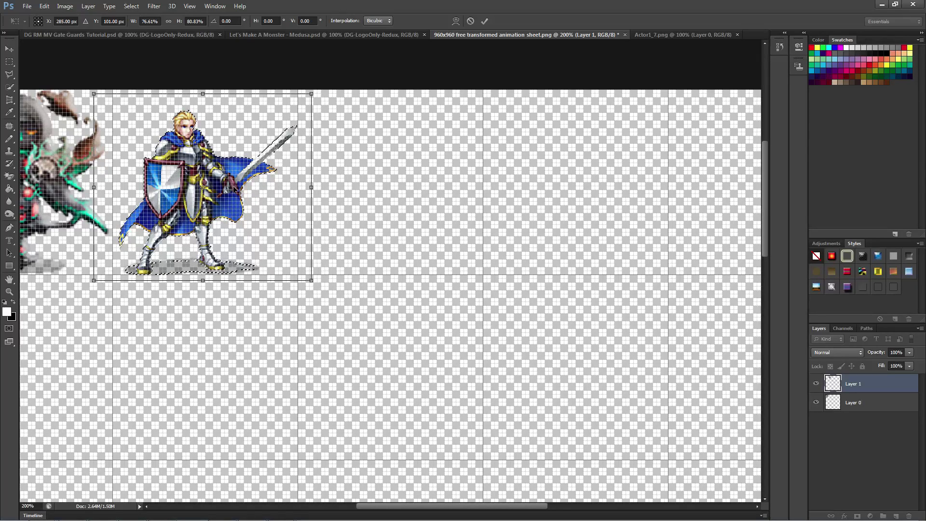
{"action": "key", "text": "Left"}
{"action": "key", "text": "Left"}
{"action": "key", "text": "Left"}
{"action": "key", "text": "Left"}
{"action": "key", "text": "Left"}
{"action": "key", "text": "Left"}
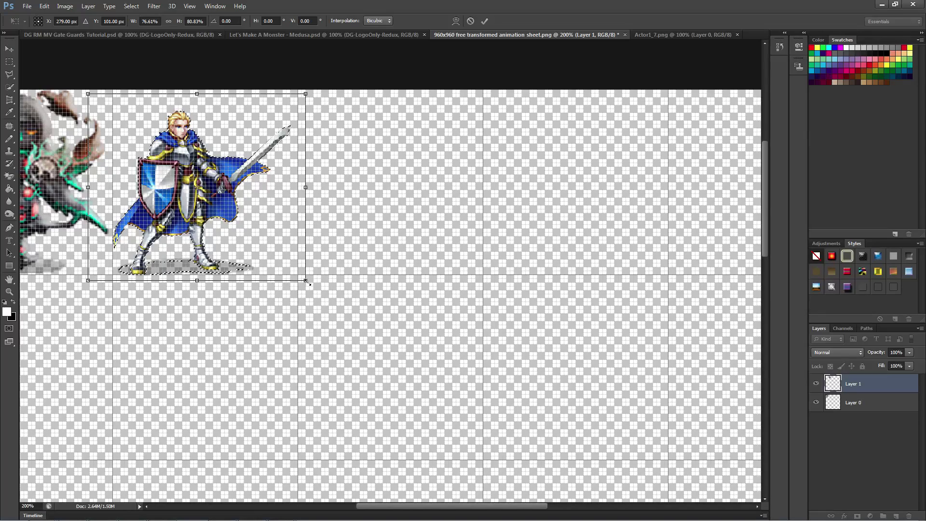
- Enlarge the knight to about 79% width and 89.6% height to fill the cell, then apply the transform and deselect
{"action": "left_click_drag", "start_coordinate": [306, 281], "coordinate": [312, 280]}
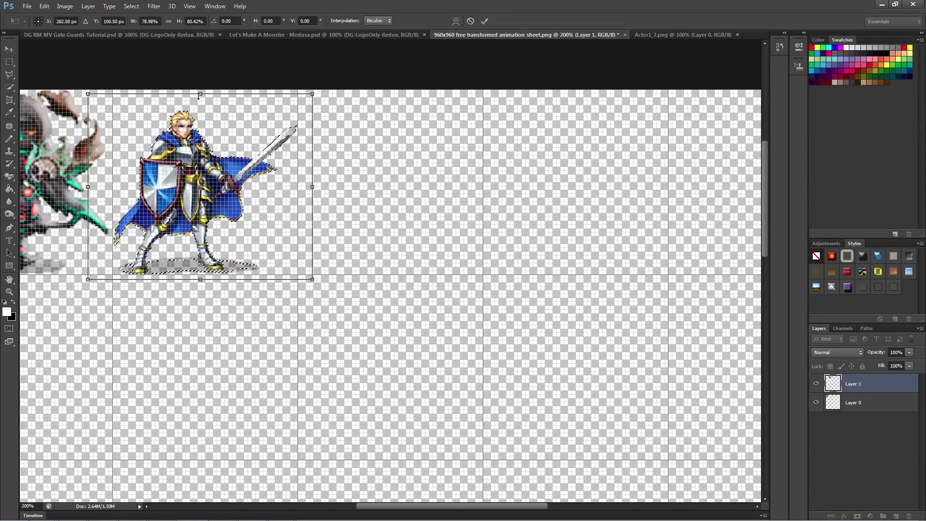
{"action": "left_click_drag", "start_coordinate": [201, 95], "coordinate": [200, 73]}
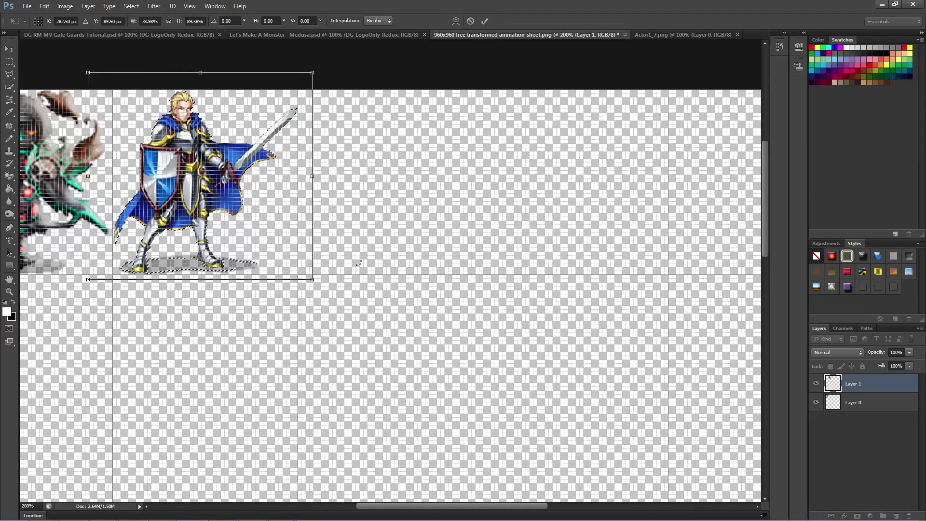
{"action": "left_click", "coordinate": [484, 21]}
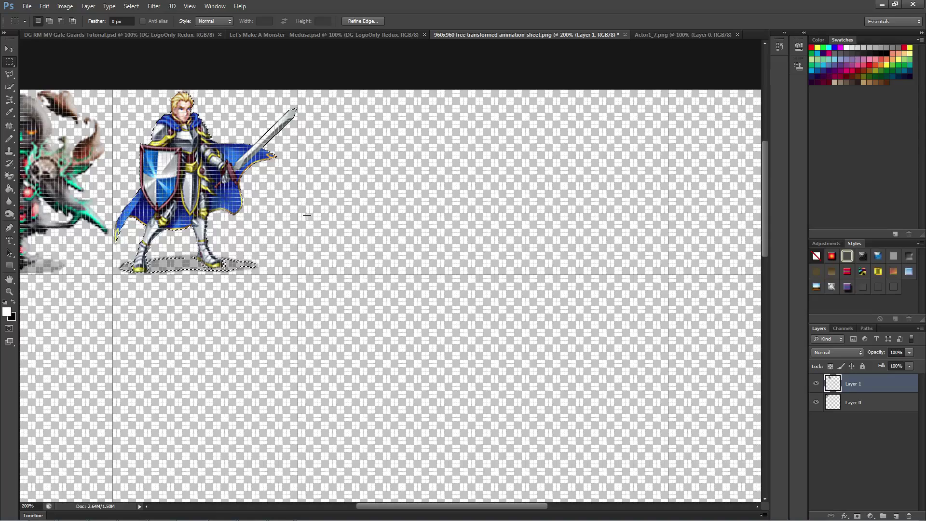
{"action": "left_click", "coordinate": [277, 240]}
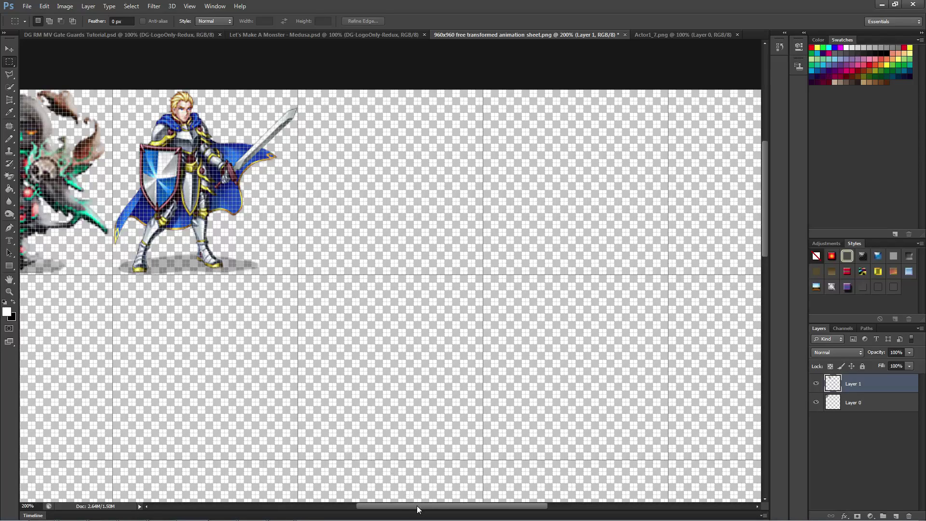
{"action": "left_click_drag", "start_coordinate": [416, 506], "coordinate": [386, 506]}
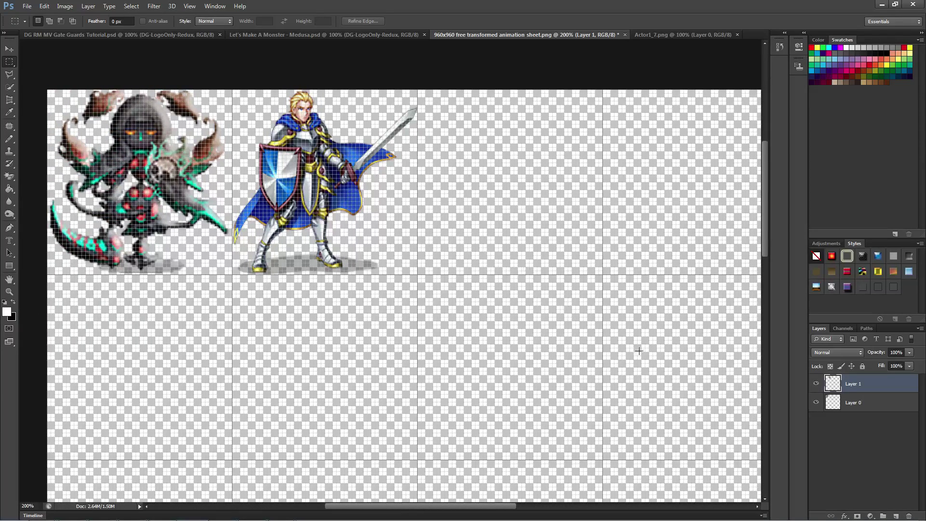
{"action": "right_click", "coordinate": [843, 385]}
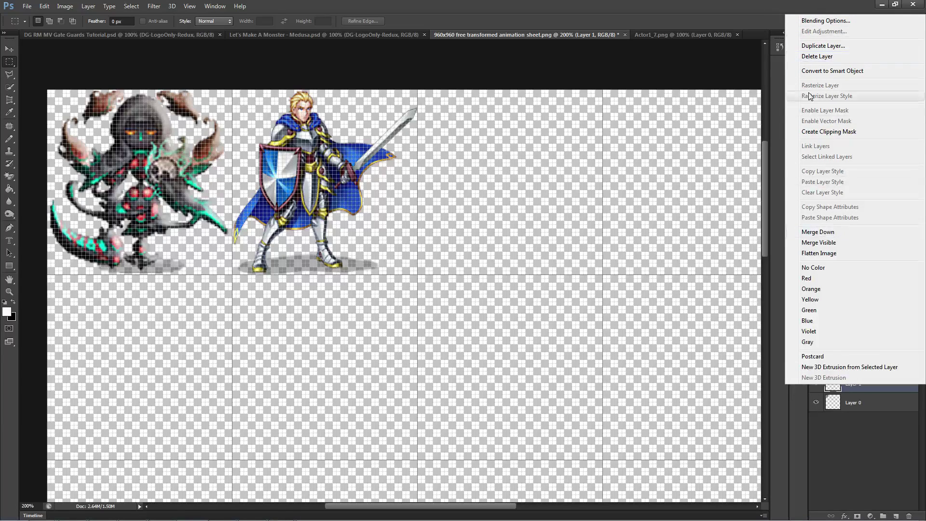
{"action": "left_click", "coordinate": [854, 432]}
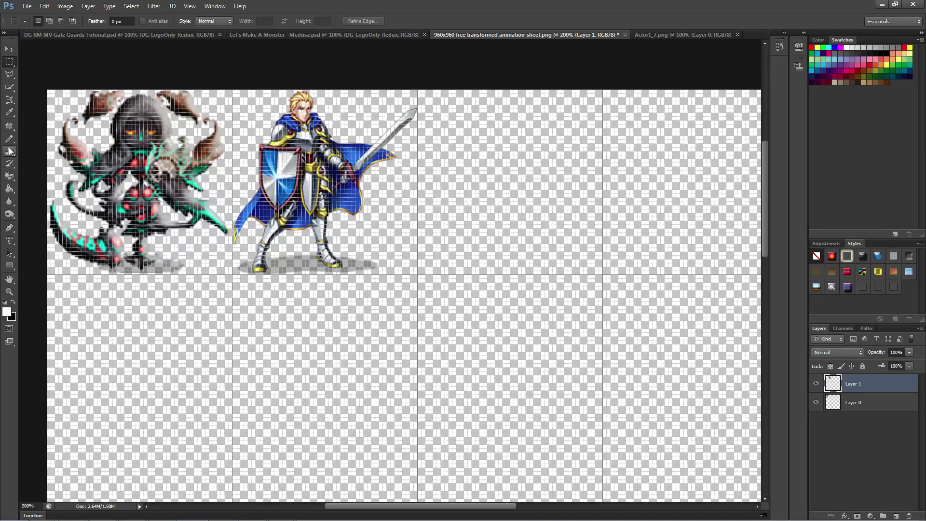
- Choose the Magic Eraser tool with a tolerance of 1 and make Layer 0 the active layer
{"action": "left_click", "coordinate": [11, 177]}
{"action": "left_click", "coordinate": [11, 177]}
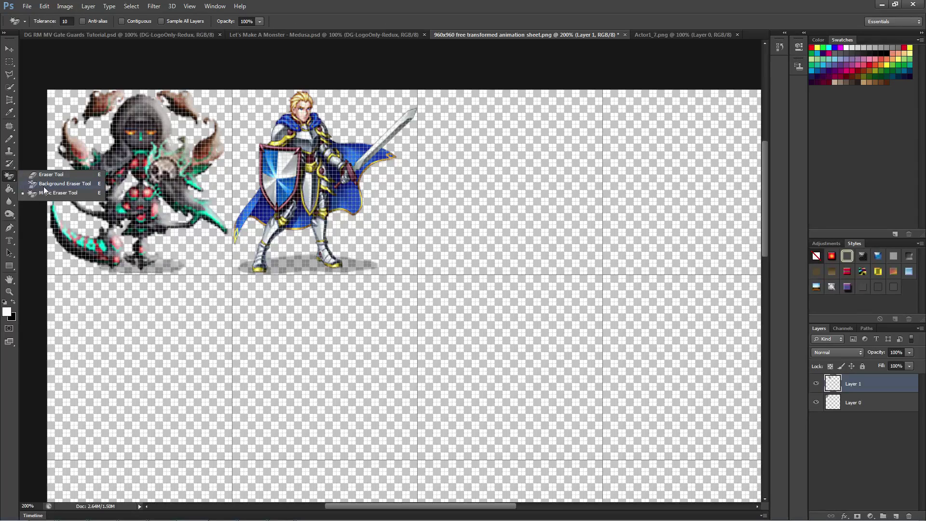
{"action": "left_click", "coordinate": [47, 193]}
{"action": "left_click", "coordinate": [64, 21]}
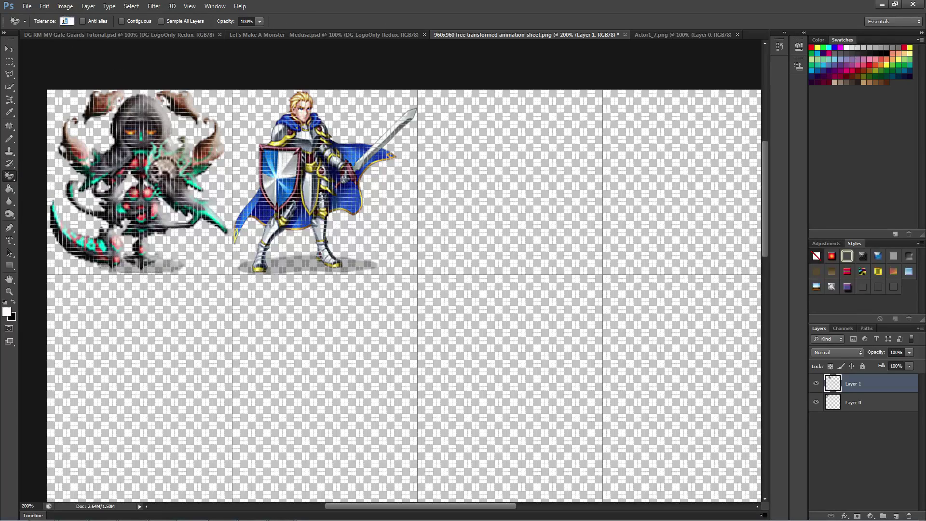
{"action": "type", "text": "11"}
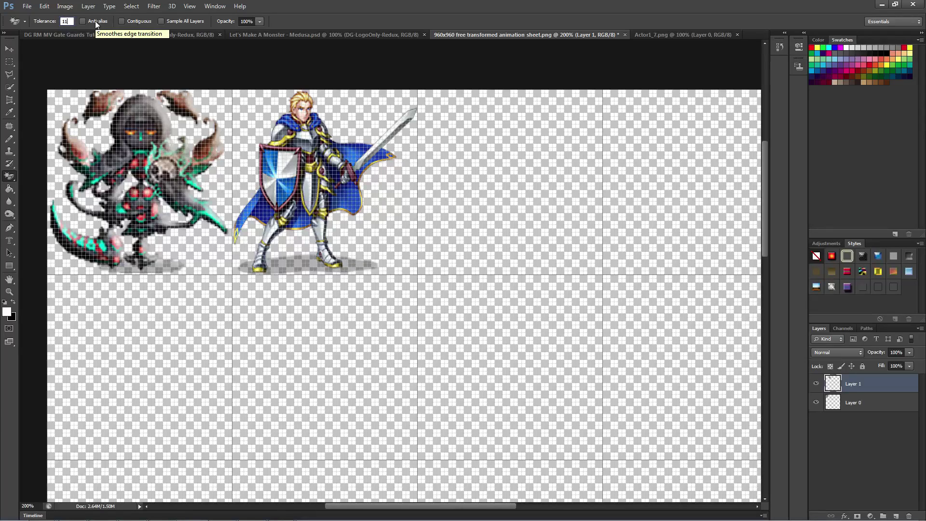
{"action": "key", "text": "BackSpace"}
{"action": "key", "text": "BackSpace"}
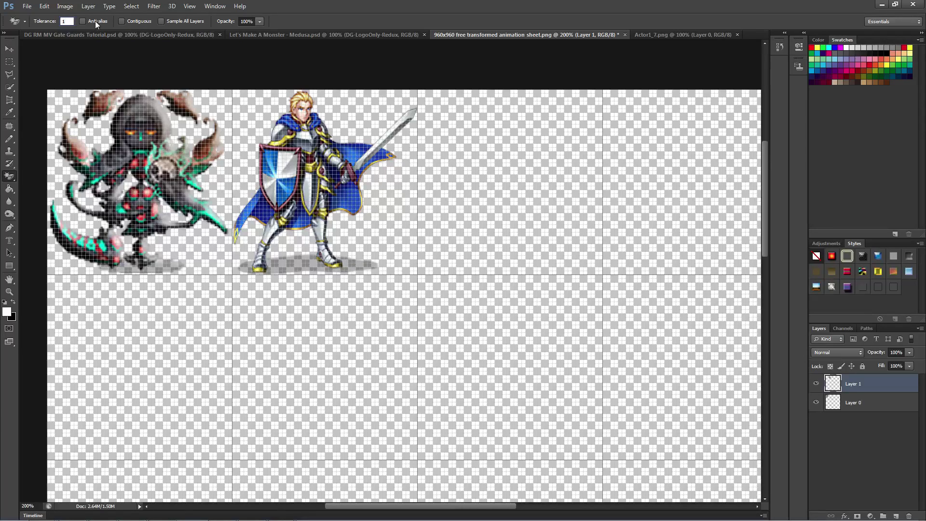
{"action": "key", "text": "Return"}
{"action": "left_click", "coordinate": [866, 404]}
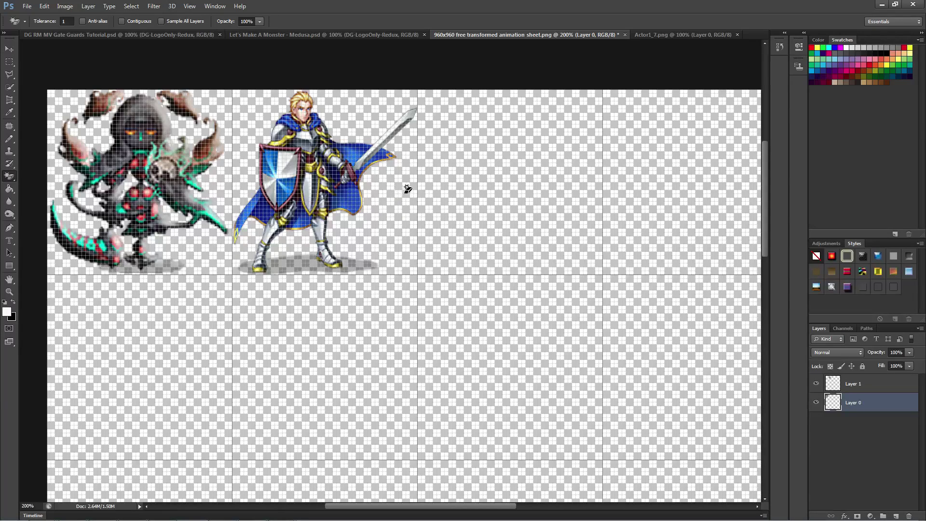
- Save the sheet as the PNG file 960x960 free transformed animation sheet.png in the animations folder, using Smallest / Slow compression and no interlacing
{"action": "left_click", "coordinate": [28, 6]}
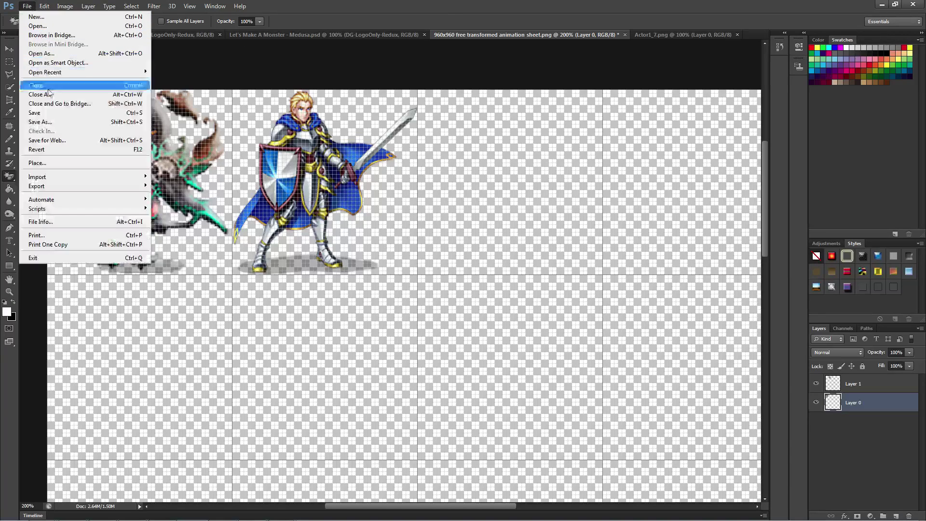
{"action": "left_click", "coordinate": [56, 121]}
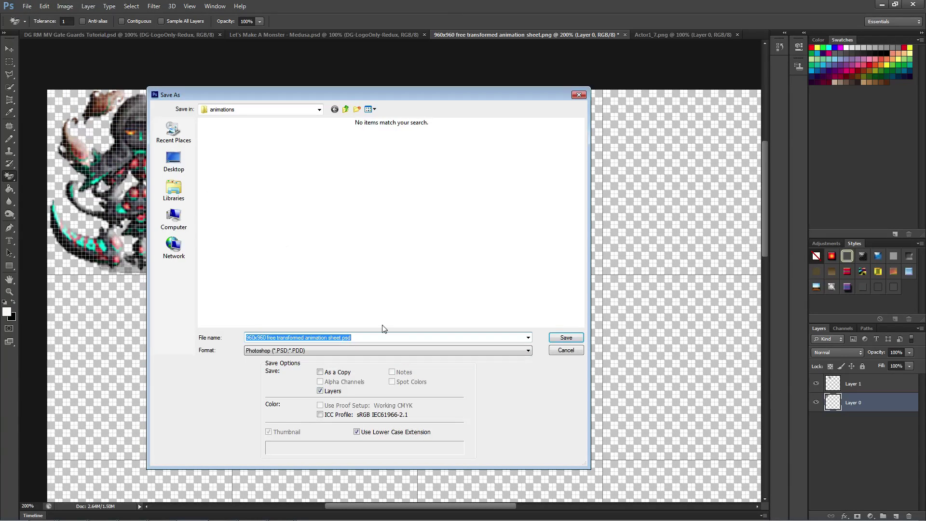
{"action": "left_click", "coordinate": [312, 351]}
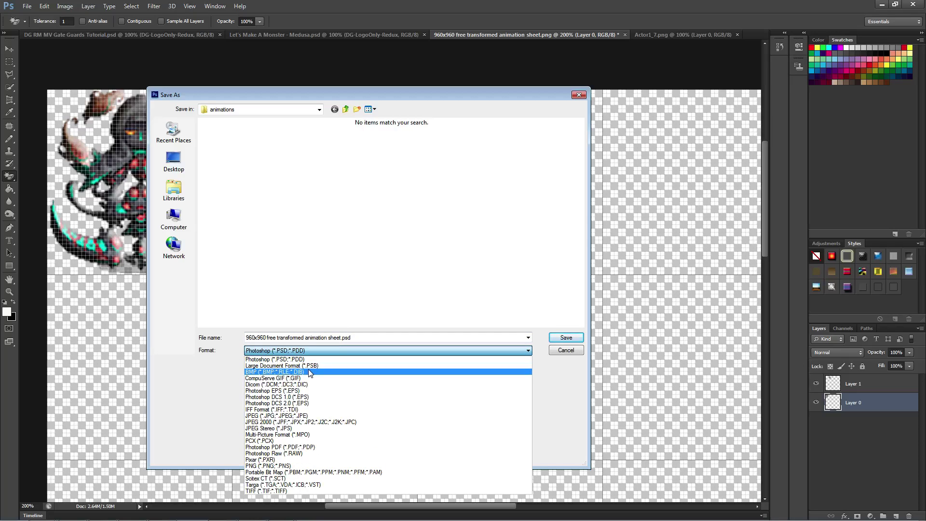
{"action": "left_click", "coordinate": [308, 466]}
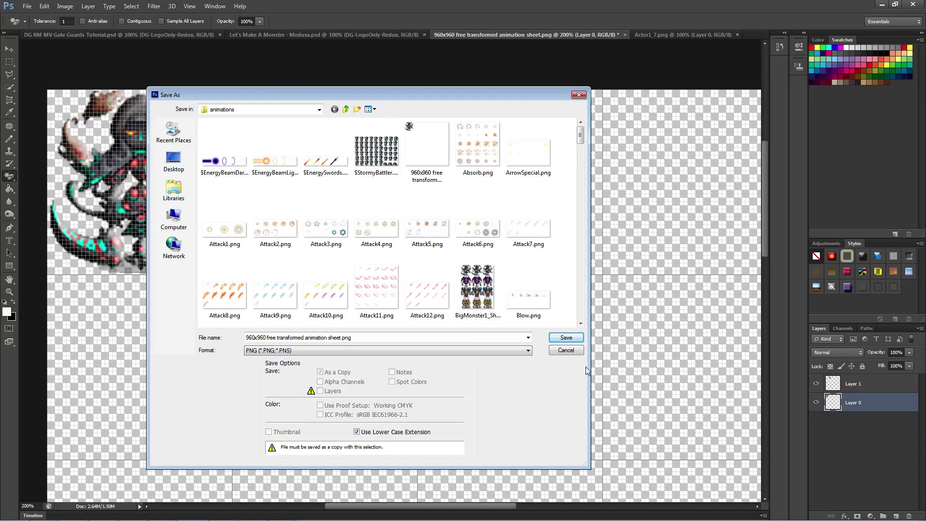
{"action": "left_click", "coordinate": [566, 338]}
{"action": "left_click", "coordinate": [426, 200]}
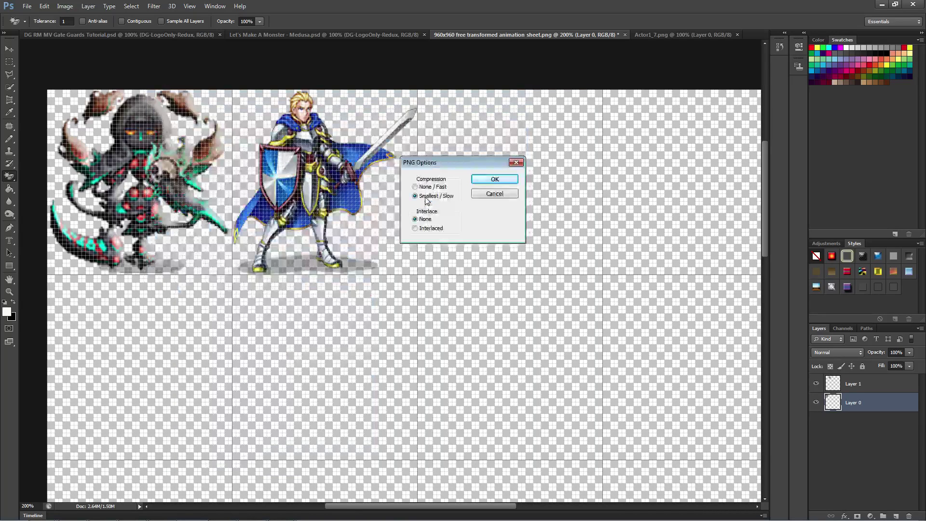
{"action": "left_click", "coordinate": [488, 179]}
- Switch to RPG Maker MV, accept and reopen the database to reload animation 0505's sheet, and select the knight pattern
{"action": "mouse_move", "coordinate": [314, 509]}
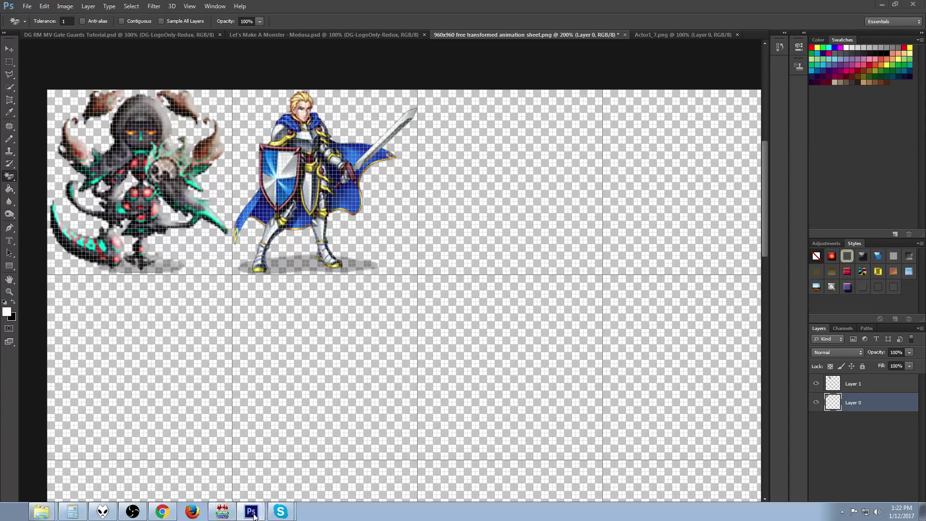
{"action": "left_click", "coordinate": [221, 511]}
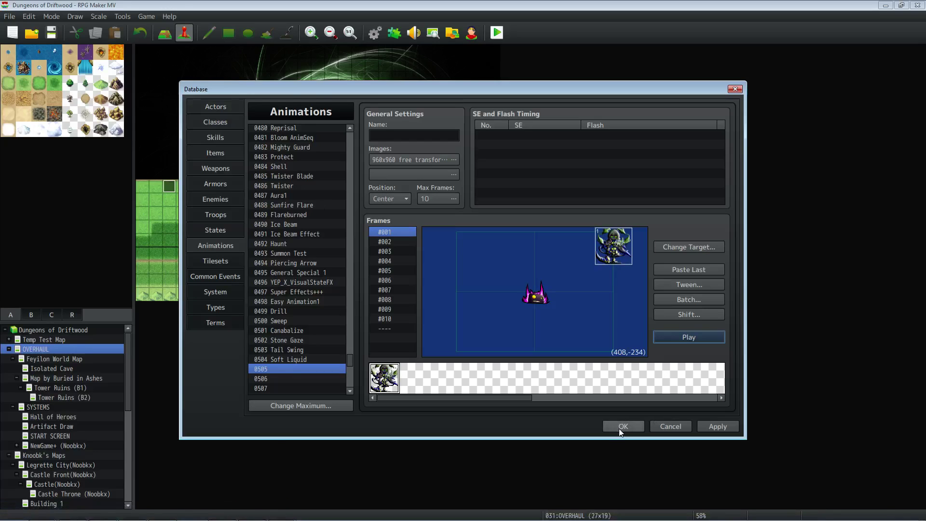
{"action": "left_click", "coordinate": [622, 427]}
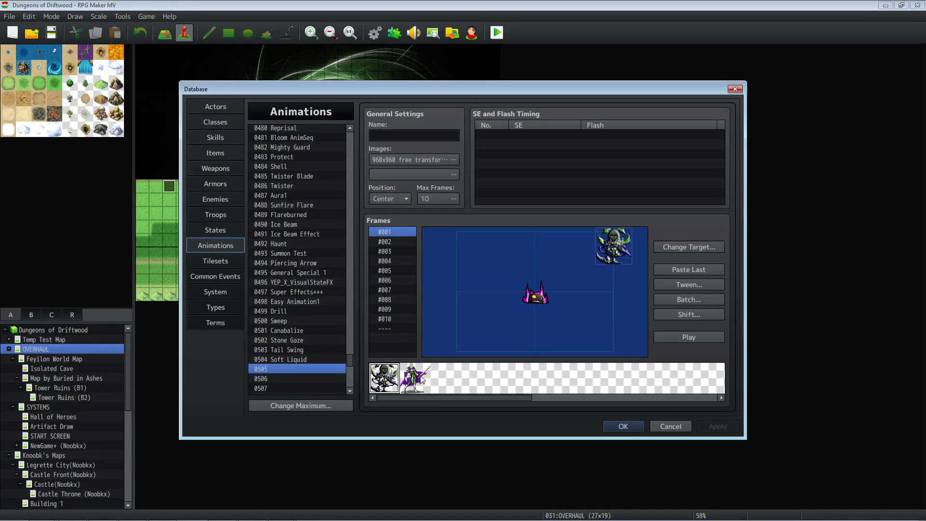
{"action": "left_click", "coordinate": [416, 378]}
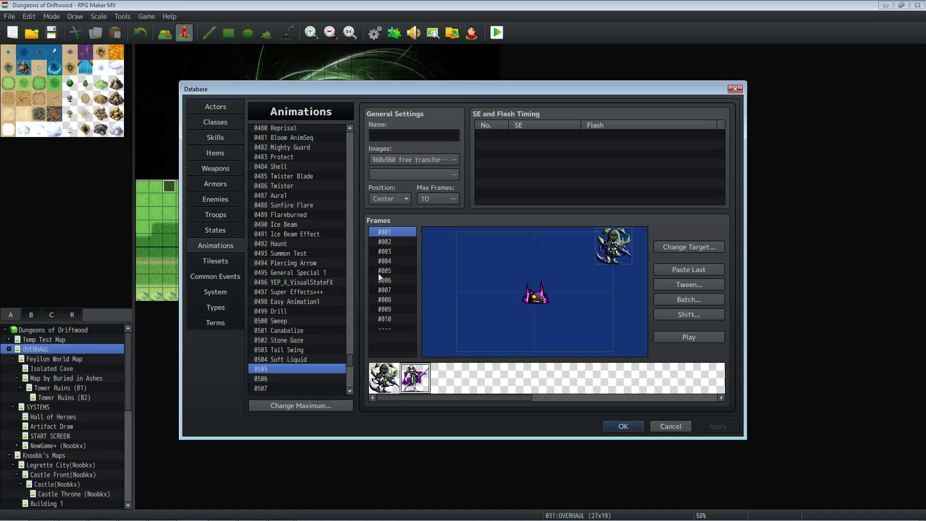
- Reset the hue of animation 0505's first image to the minimum, restoring the sheet's original colours
{"action": "left_click", "coordinate": [452, 160]}
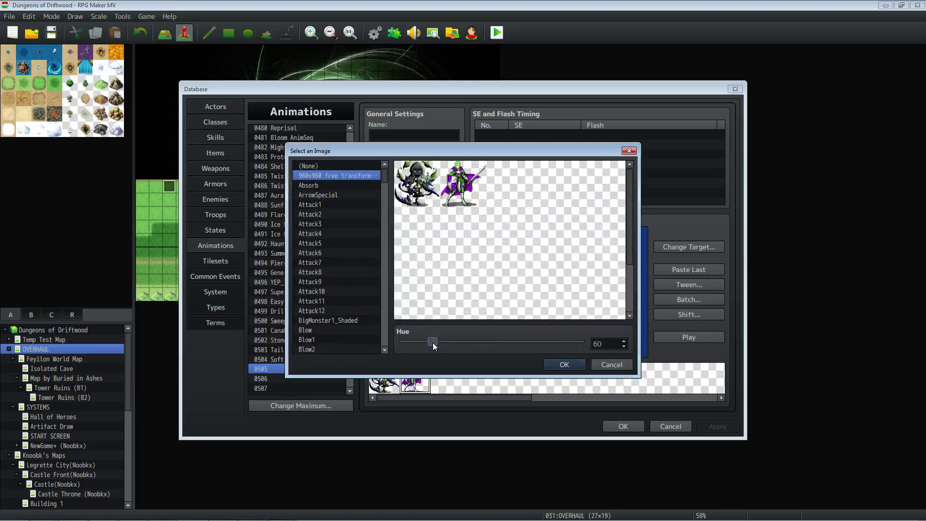
{"action": "left_click_drag", "start_coordinate": [433, 342], "coordinate": [396, 346]}
{"action": "left_click", "coordinate": [569, 368]}
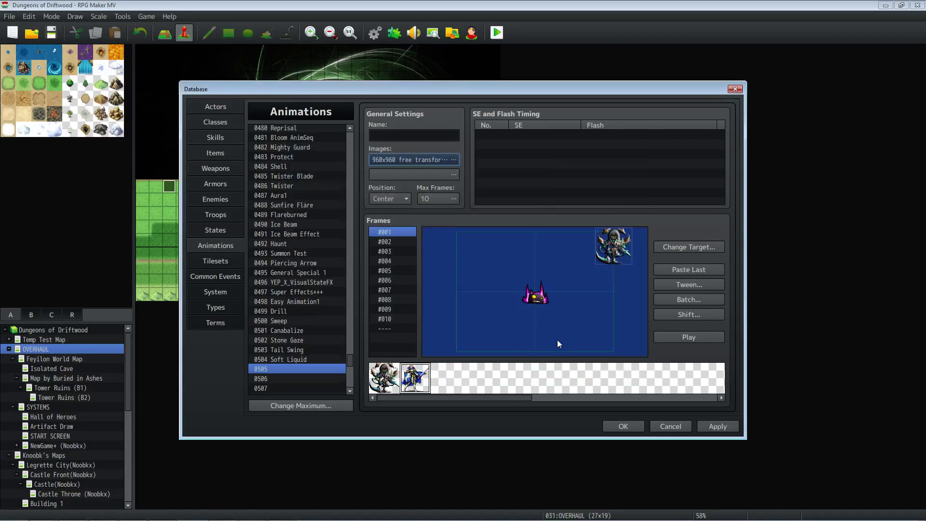
- Add a knight cell to frame #001 and place it near the preview's upper-left corner at about (-408, -231)
{"action": "right_click", "coordinate": [484, 266]}
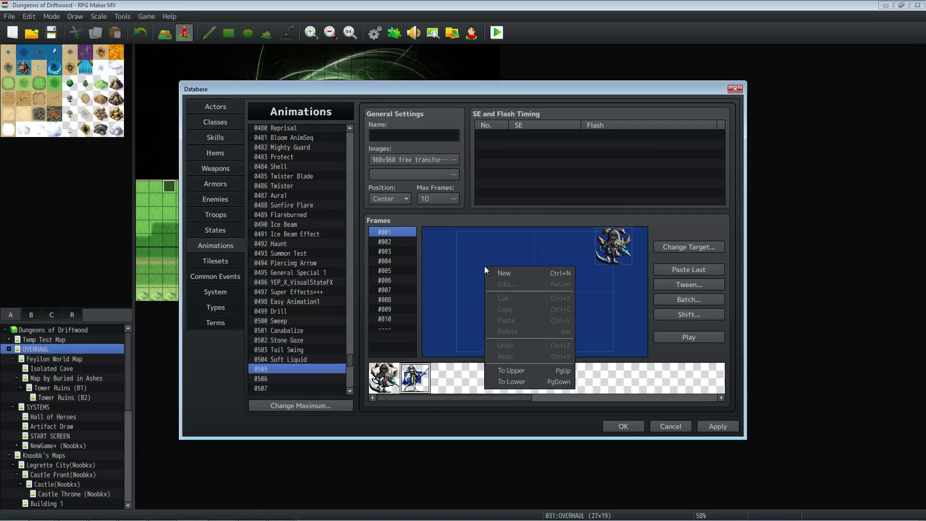
{"action": "left_click", "coordinate": [513, 268]}
{"action": "left_click_drag", "start_coordinate": [488, 264], "coordinate": [460, 245]}
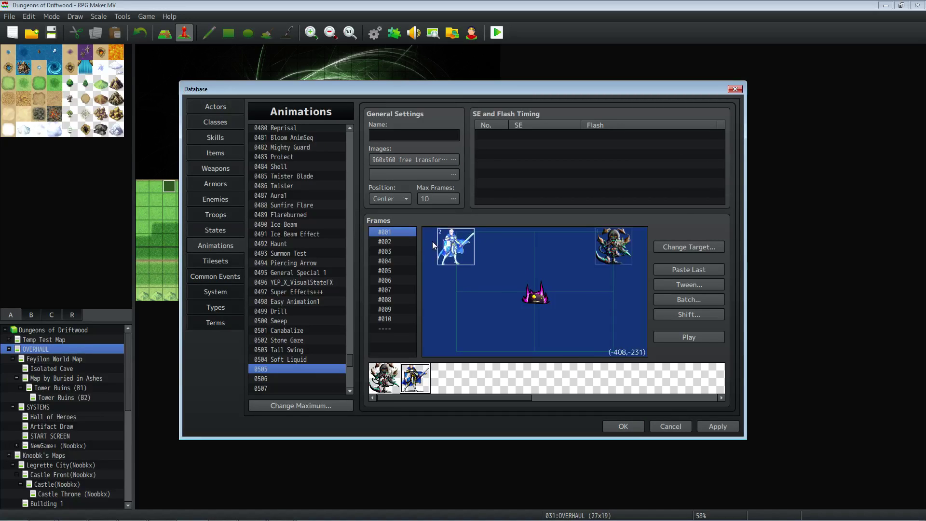
- Set the blend mode of the knight cell in frame #001 to Normal
{"action": "right_click", "coordinate": [450, 247]}
{"action": "left_click", "coordinate": [465, 262]}
{"action": "left_click", "coordinate": [611, 307]}
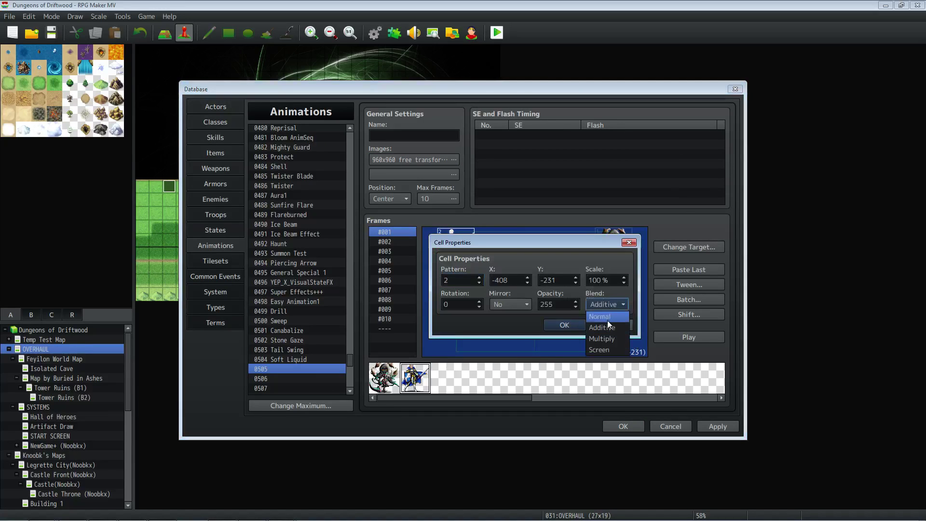
{"action": "left_click", "coordinate": [607, 320]}
{"action": "left_click", "coordinate": [551, 326]}
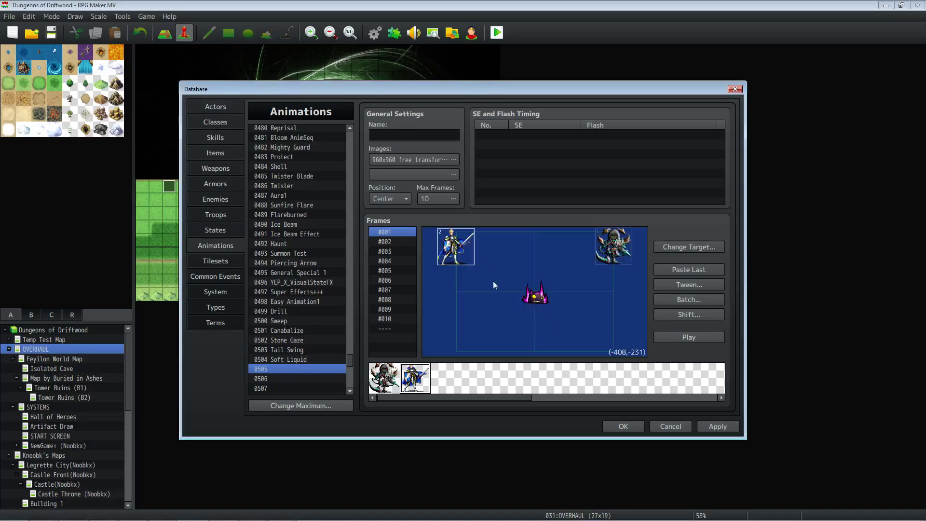
- Add a knight cell to frame #010 near the preview's lower-right corner at about (408, 238)
{"action": "left_click", "coordinate": [395, 319]}
{"action": "right_click", "coordinate": [607, 327]}
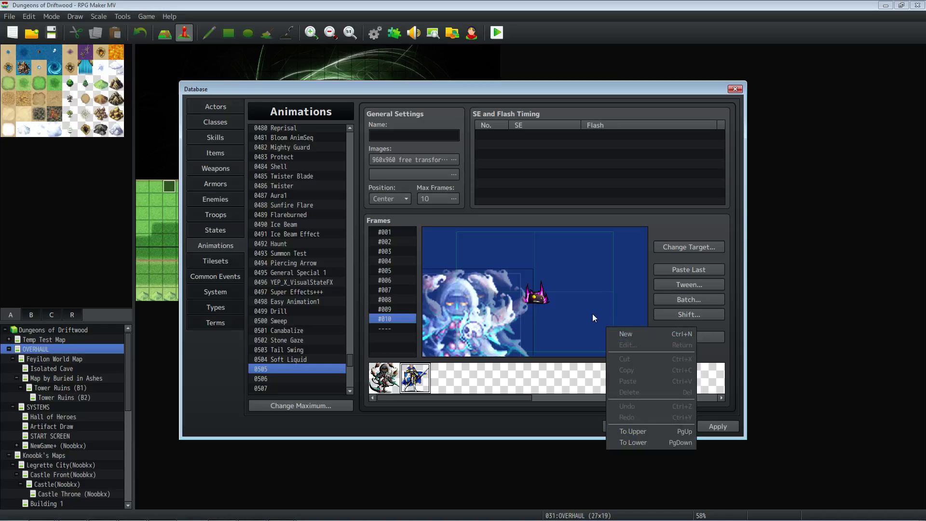
{"action": "left_click", "coordinate": [633, 333]}
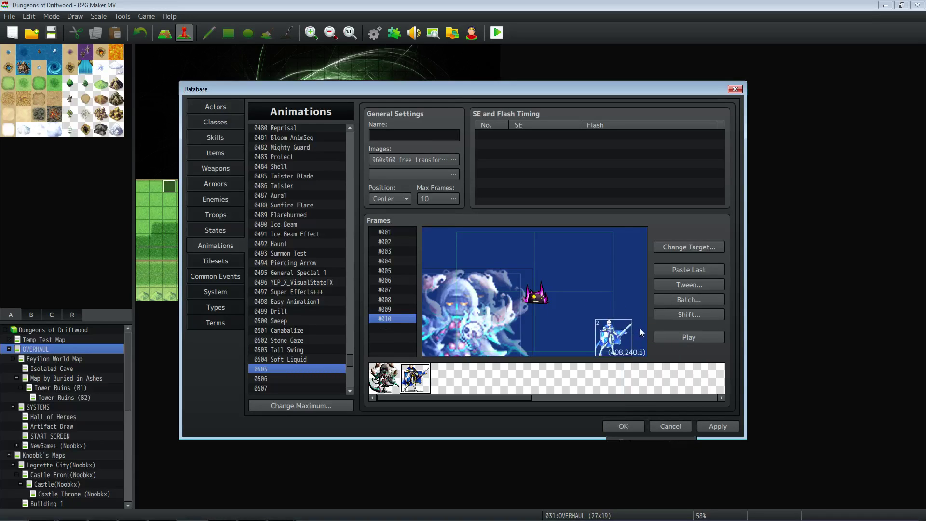
- Set the knight cell in frame #010 to 350% scale with Normal blending
{"action": "right_click", "coordinate": [639, 328]}
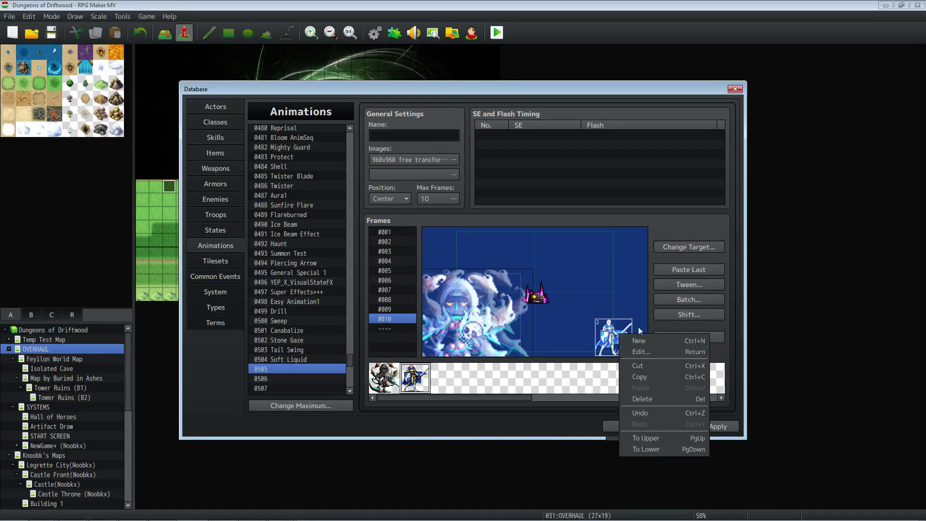
{"action": "left_click", "coordinate": [640, 352]}
{"action": "double_click", "coordinate": [615, 281]}
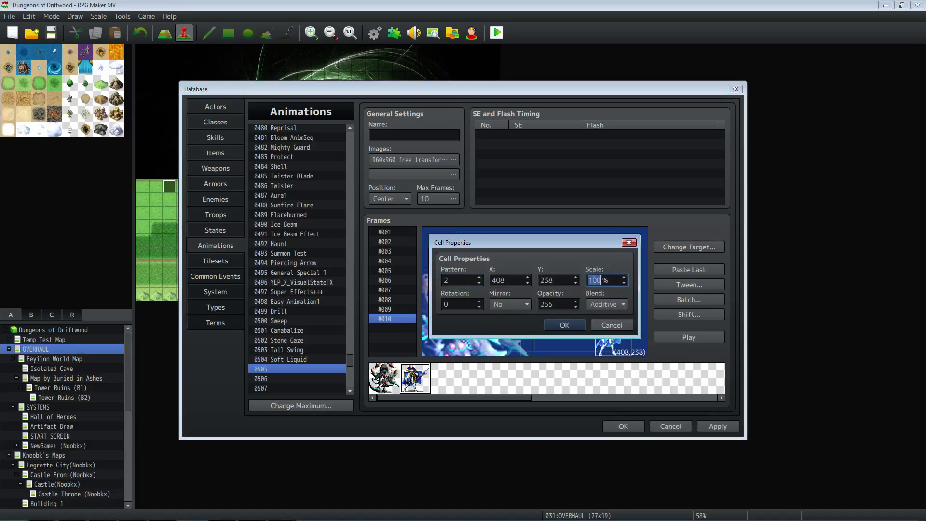
{"action": "type", "text": "350"}
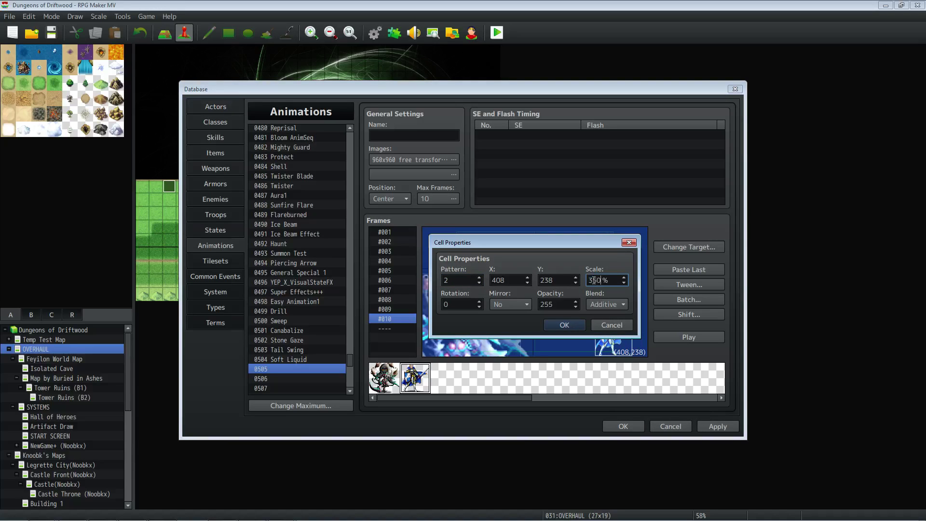
{"action": "left_click", "coordinate": [603, 305]}
{"action": "left_click", "coordinate": [601, 311]}
{"action": "left_click", "coordinate": [564, 325]}
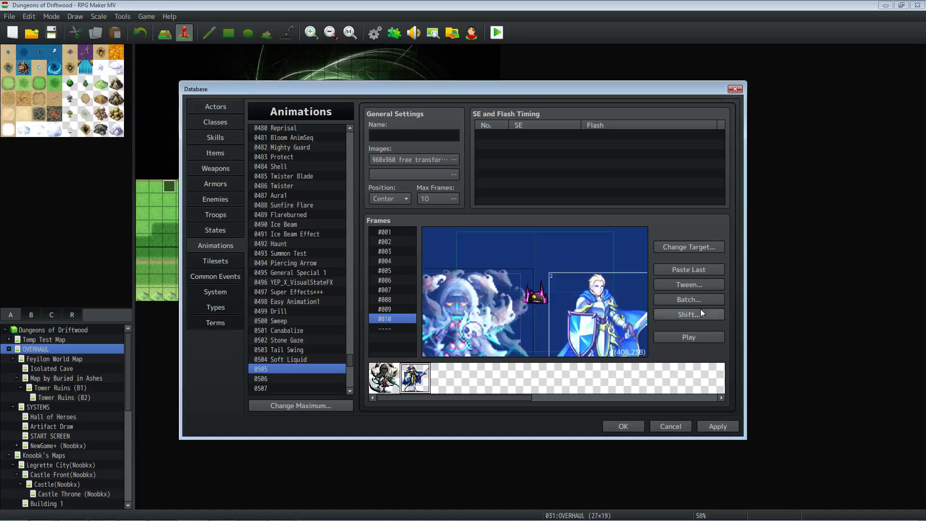
- Tween cells 1 to 16 across frames 1 to 10 with every data option included
{"action": "left_click", "coordinate": [392, 233]}
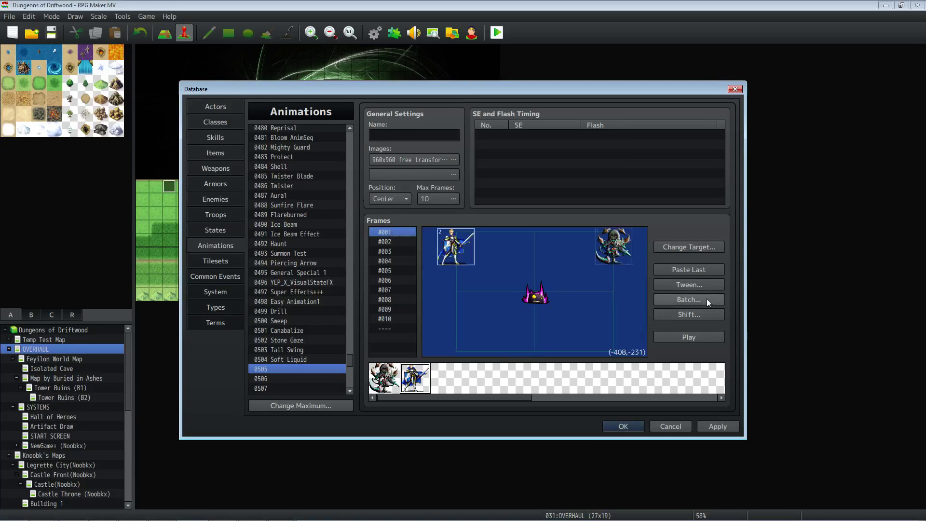
{"action": "left_click", "coordinate": [695, 286]}
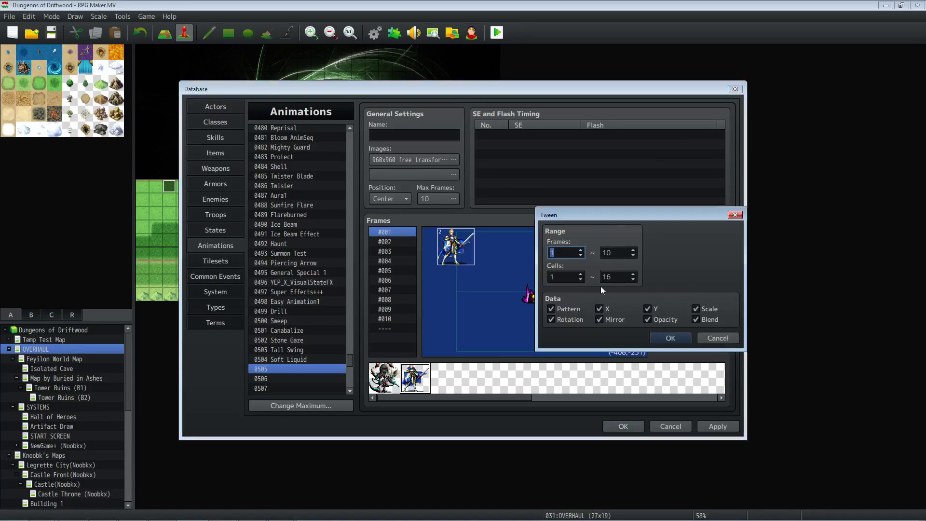
{"action": "left_click", "coordinate": [680, 339]}
- Play the tweened animation preview several times and accept the database changes
{"action": "left_click", "coordinate": [687, 337]}
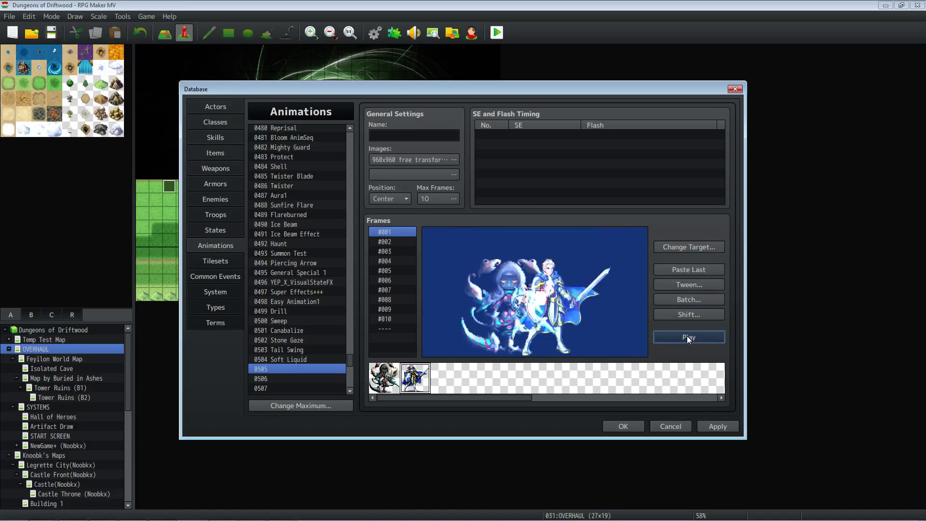
{"action": "left_click", "coordinate": [685, 339]}
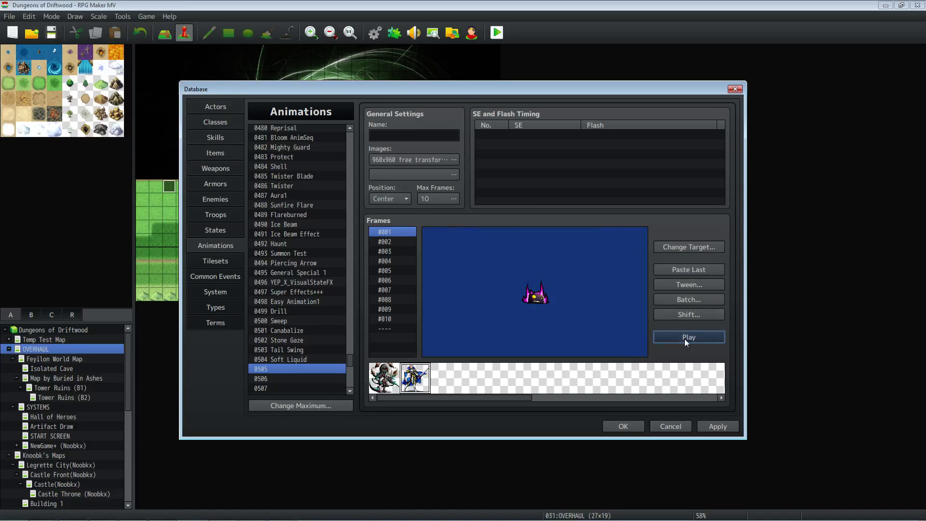
{"action": "left_click", "coordinate": [681, 337]}
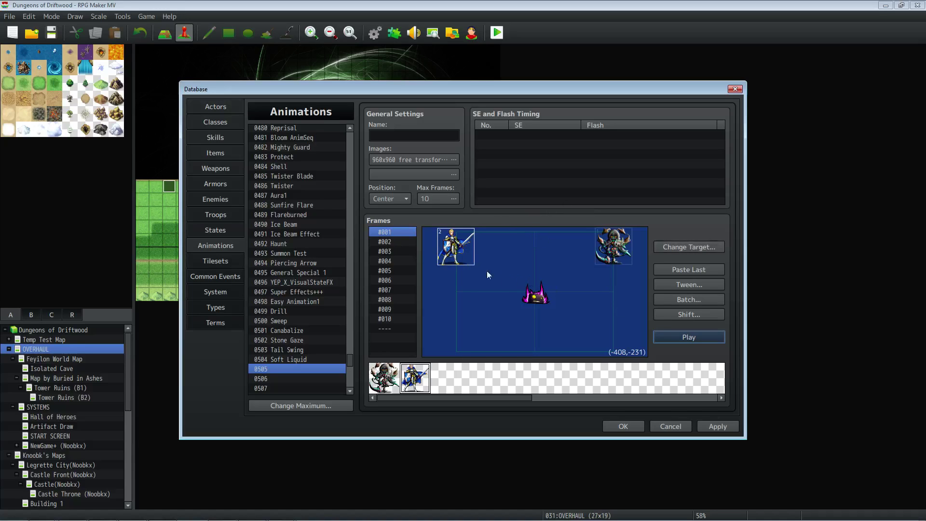
{"action": "left_click", "coordinate": [623, 426]}
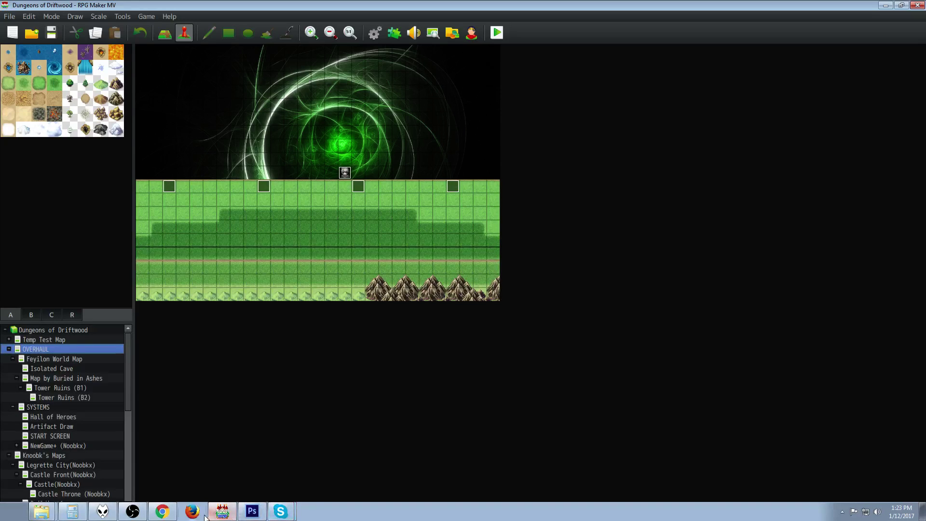
- Switch to Photoshop and open $EnergySwords.png from the animations folder
{"action": "left_click", "coordinate": [251, 511]}
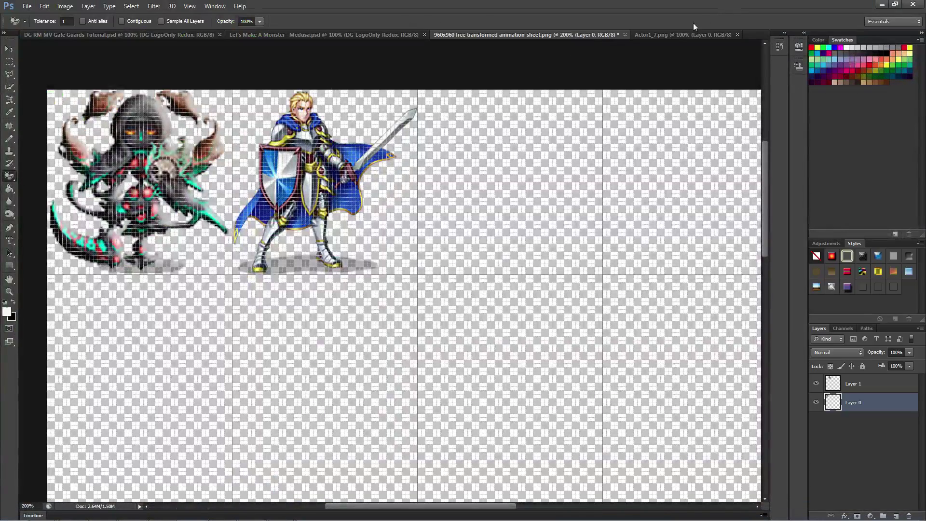
{"action": "left_click", "coordinate": [26, 6]}
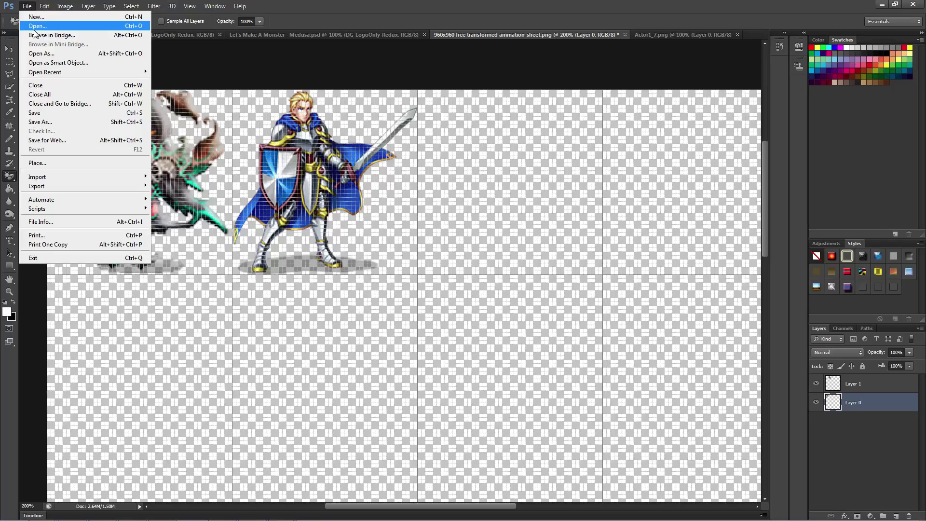
{"action": "left_click", "coordinate": [37, 26]}
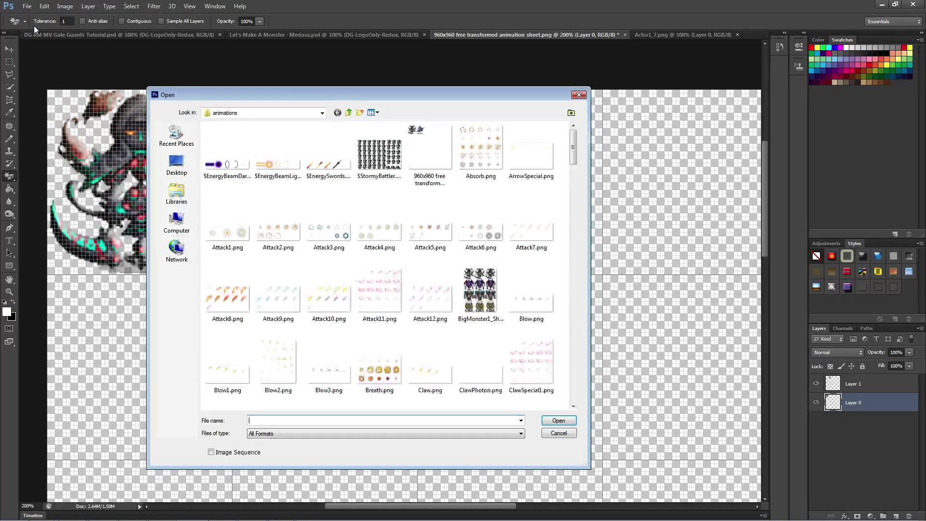
{"action": "left_click", "coordinate": [340, 169]}
{"action": "left_click", "coordinate": [558, 420]}
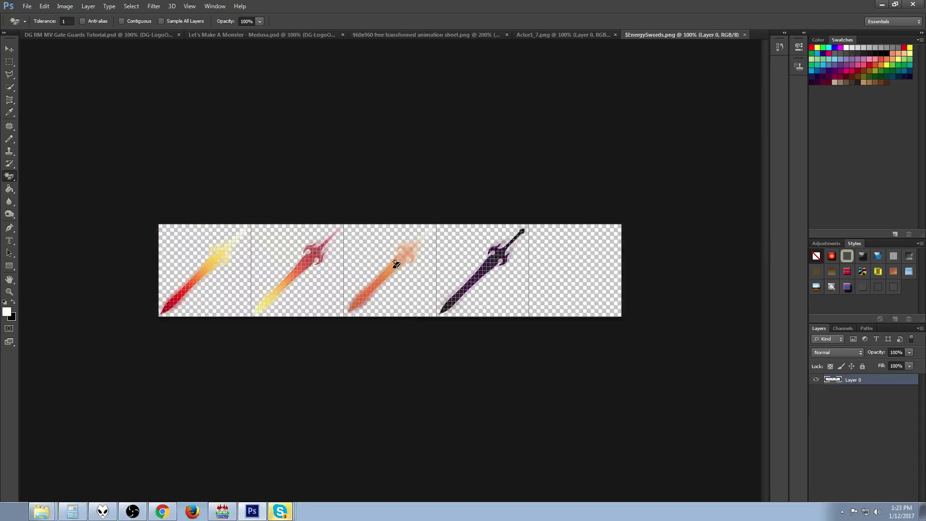
- Marquee the entire third cell with the orange sword in $EnergySwords.png, and bring up the 960x960 animation sheet
{"action": "left_click", "coordinate": [10, 61]}
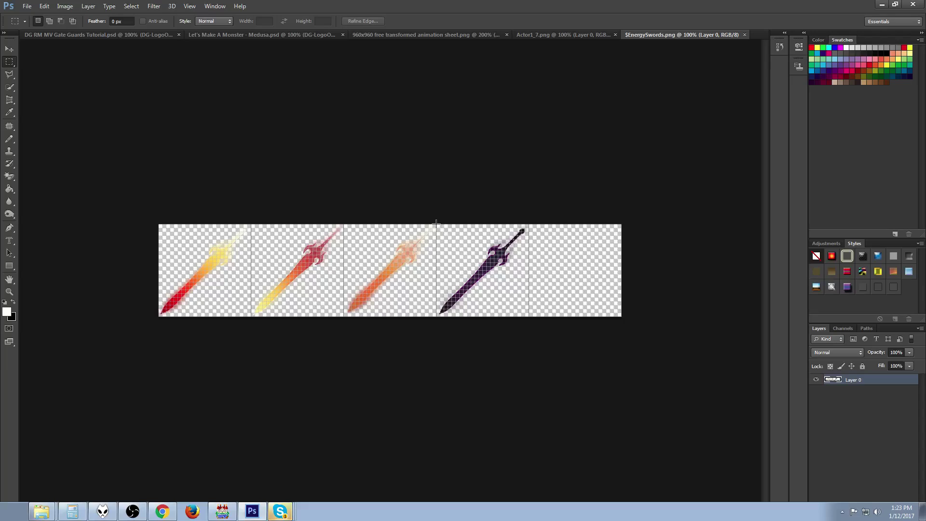
{"action": "key", "text": "ctrl+plus"}
{"action": "key", "text": "ctrl+plus"}
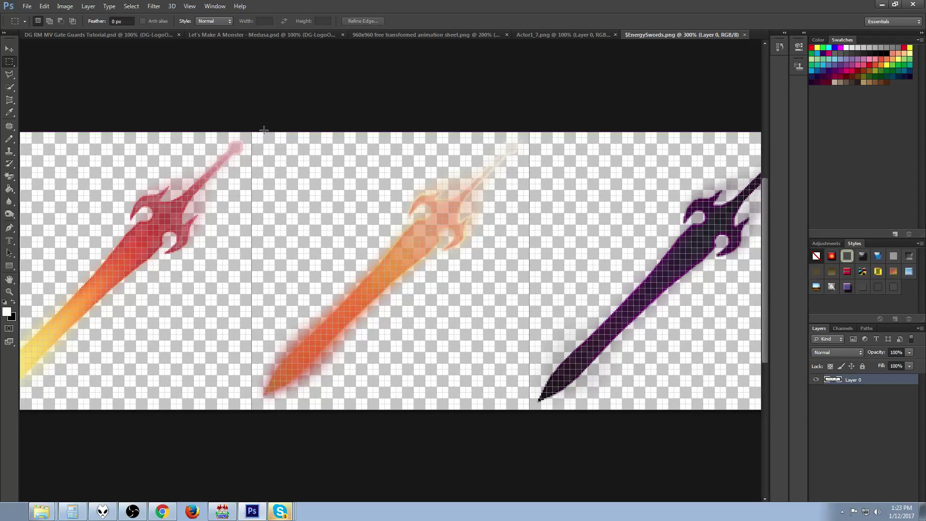
{"action": "left_click_drag", "start_coordinate": [252, 133], "coordinate": [528, 409]}
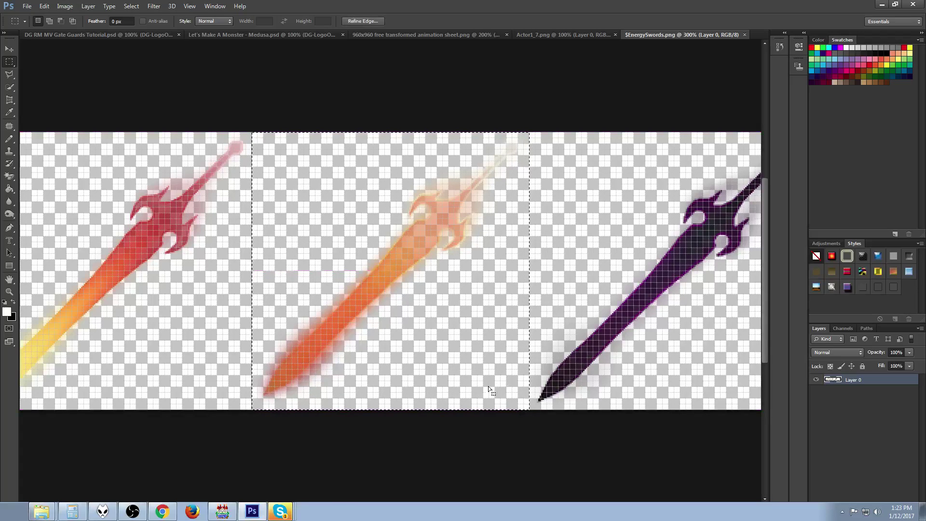
{"action": "left_click", "coordinate": [424, 35]}
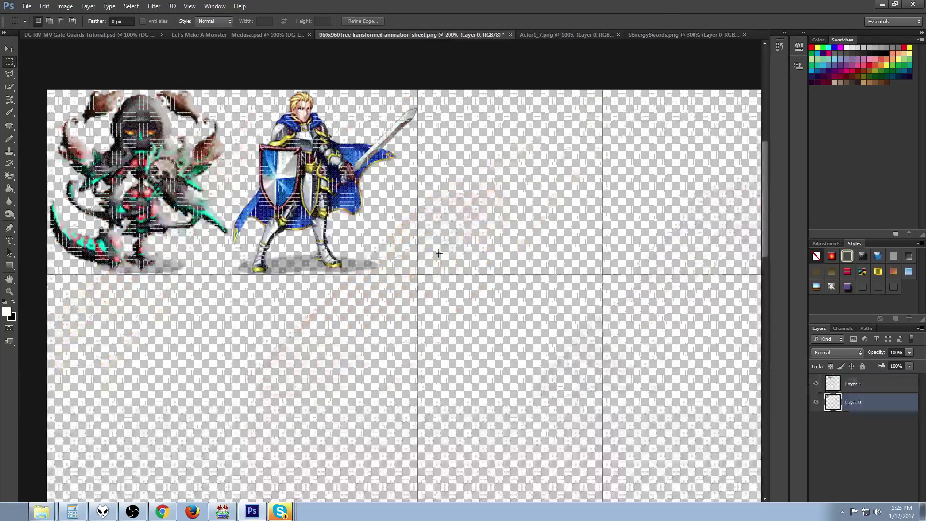
- Paste the orange sword into the animation sheet and marquee it
{"action": "left_click_drag", "start_coordinate": [425, 96], "coordinate": [669, 386]}
{"action": "key", "text": "ctrl+v"}
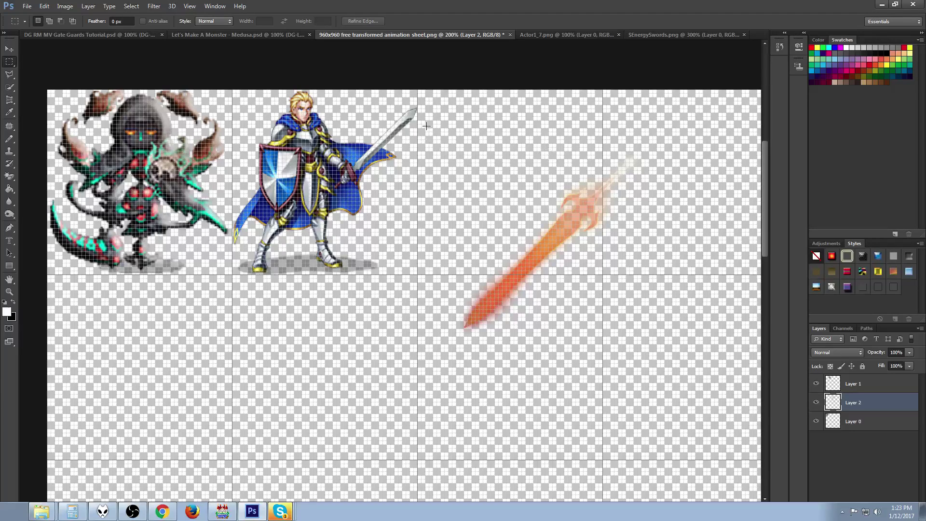
{"action": "left_click_drag", "start_coordinate": [581, 290], "coordinate": [648, 355]}
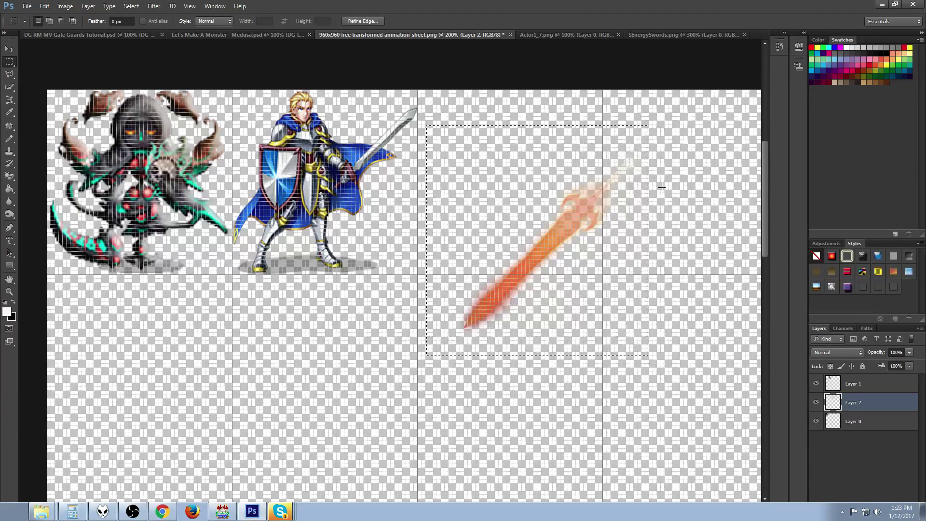
- Free transform the sword into the third cell of the sheet's first row, enlarge it to about 106%, and deselect it
{"action": "right_click", "coordinate": [494, 206]}
{"action": "left_click", "coordinate": [540, 319]}
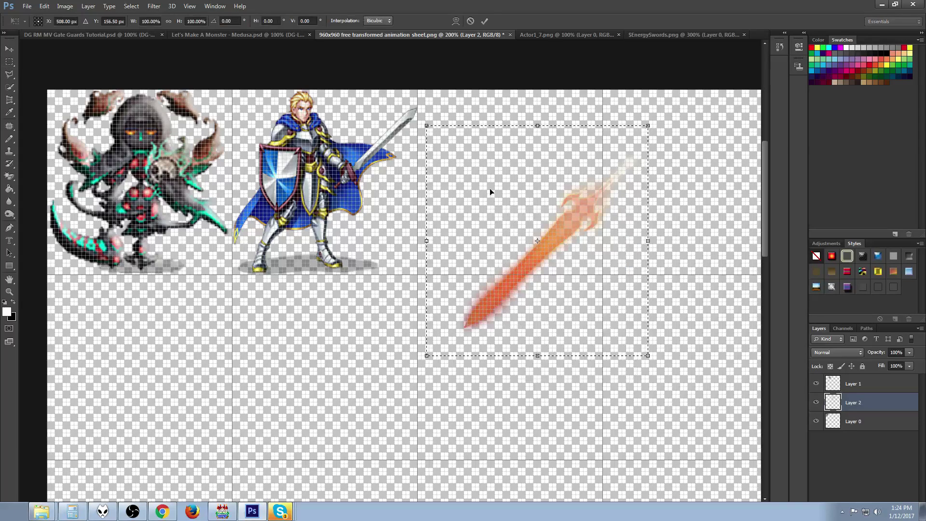
{"action": "left_click_drag", "start_coordinate": [491, 170], "coordinate": [450, 108]}
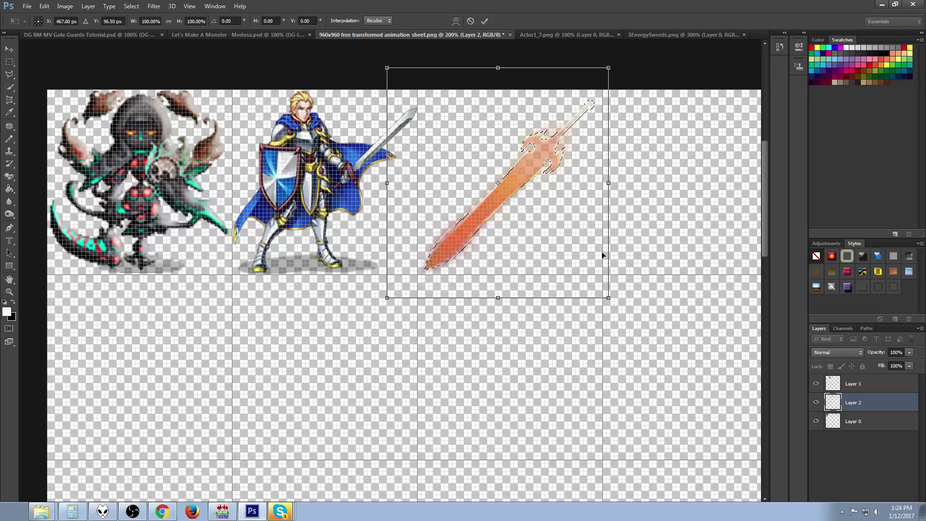
{"action": "left_click_drag", "start_coordinate": [535, 170], "coordinate": [531, 175]}
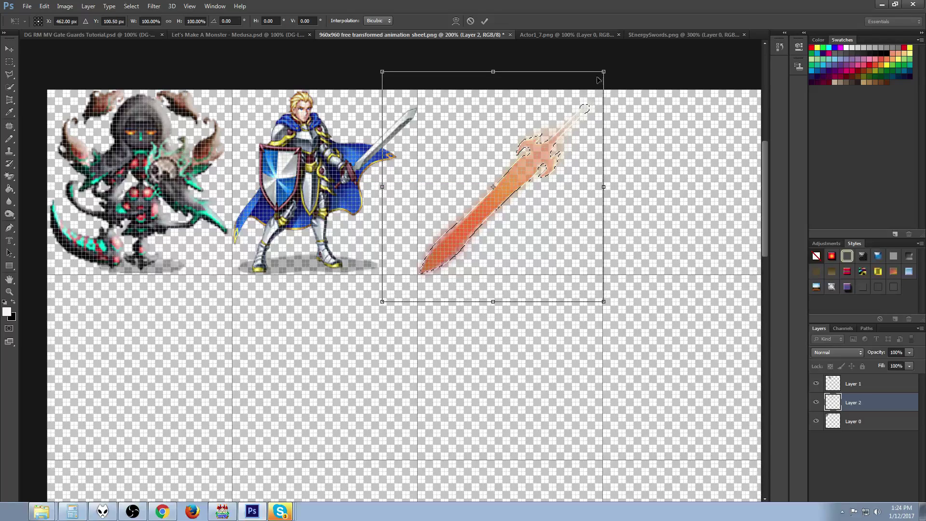
{"action": "left_click_drag", "start_coordinate": [606, 68], "coordinate": [619, 57]}
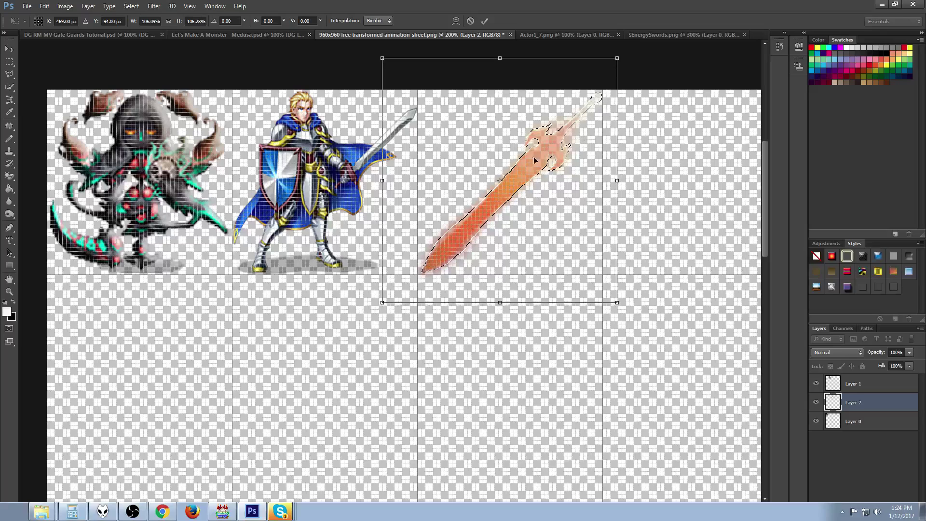
{"action": "left_click", "coordinate": [484, 21]}
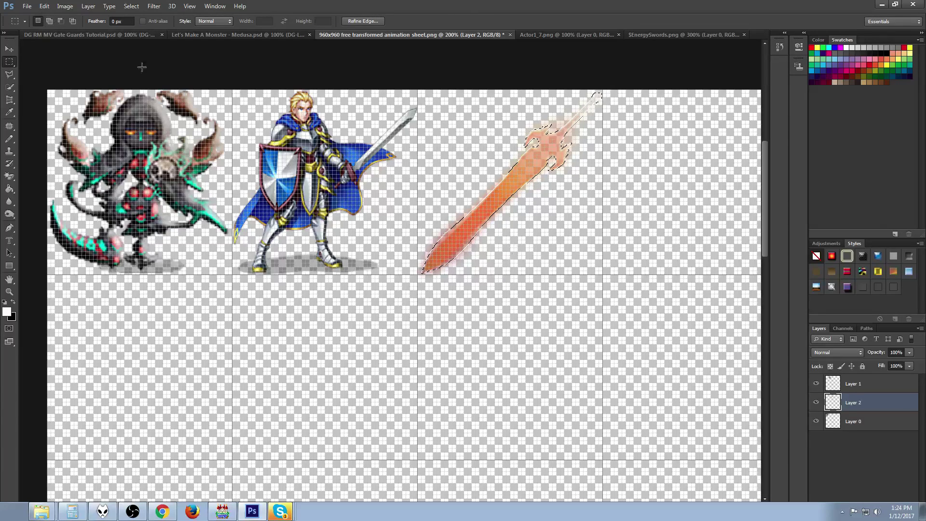
{"action": "key", "text": "ctrl+d"}
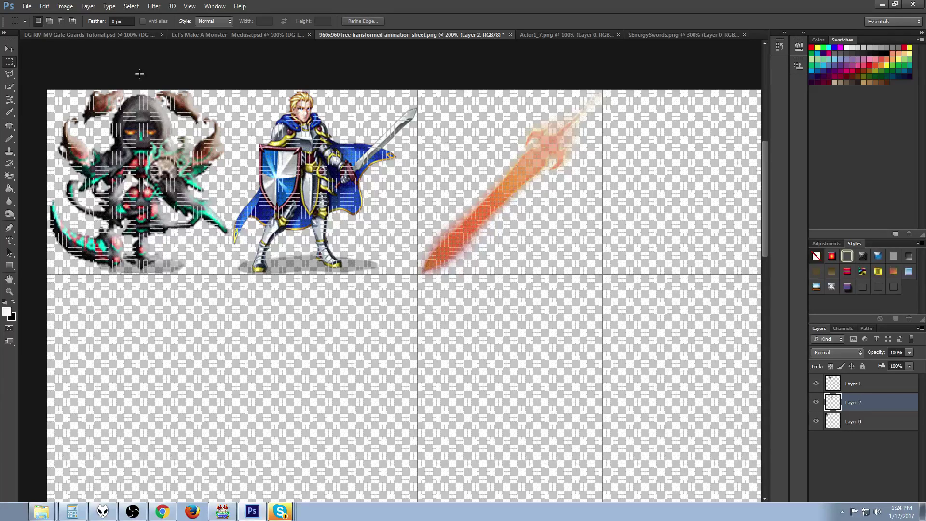
- Save the sheet in PNG format over 960x960 free transformed animation sheet.png in the animations folder
{"action": "left_click", "coordinate": [27, 6]}
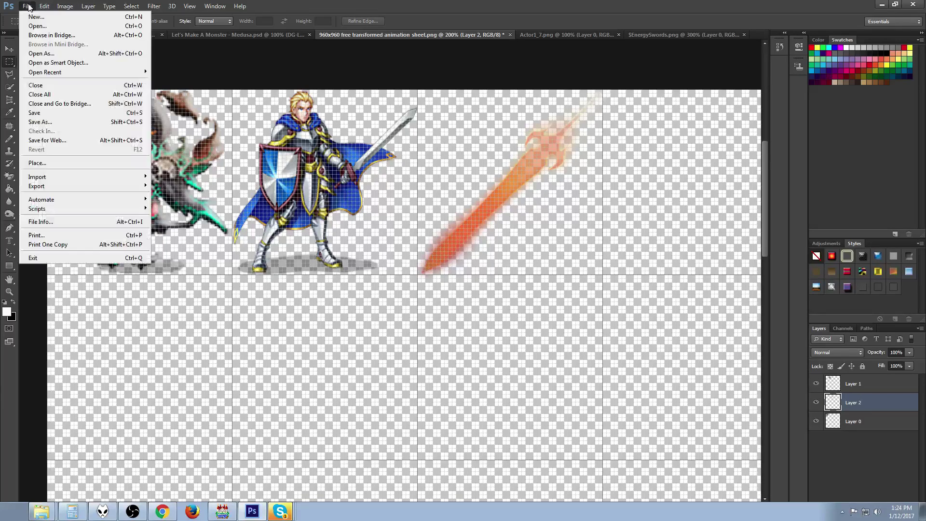
{"action": "left_click", "coordinate": [52, 122]}
{"action": "left_click", "coordinate": [324, 351]}
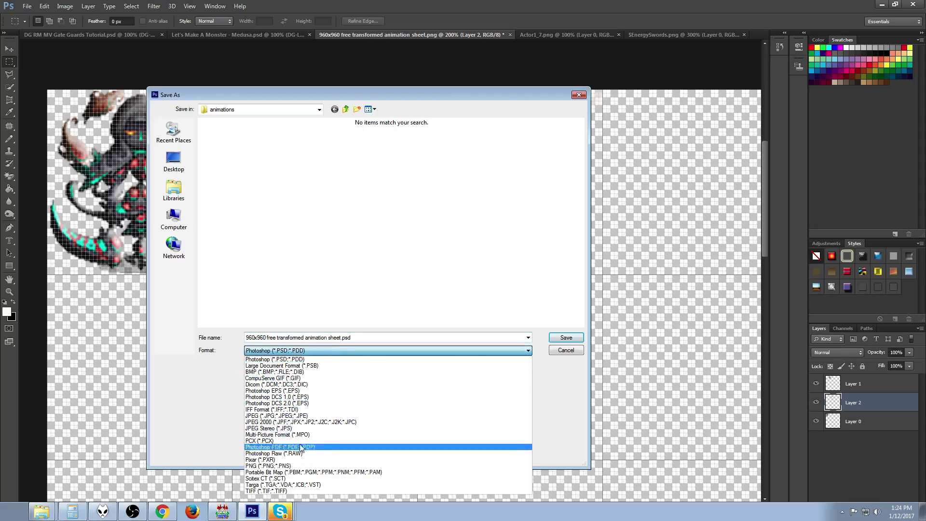
{"action": "left_click", "coordinate": [290, 468]}
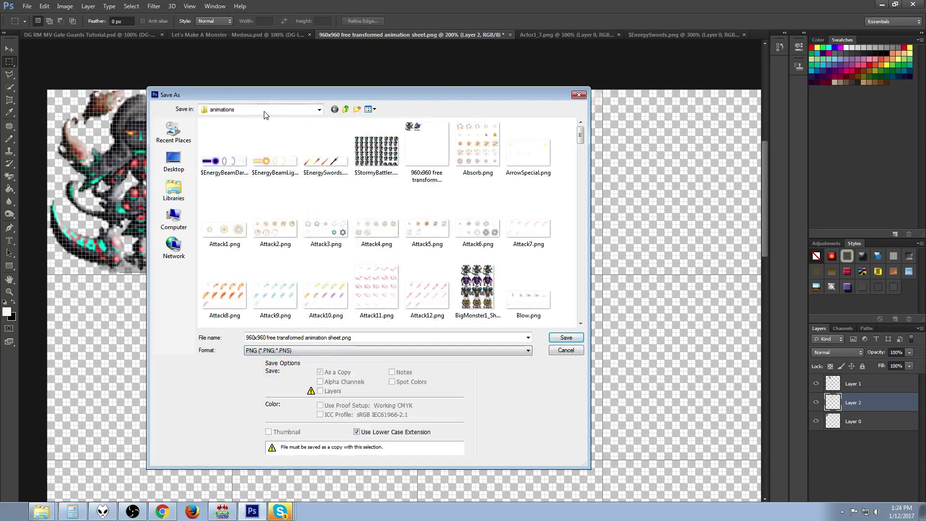
{"action": "left_click", "coordinate": [566, 339]}
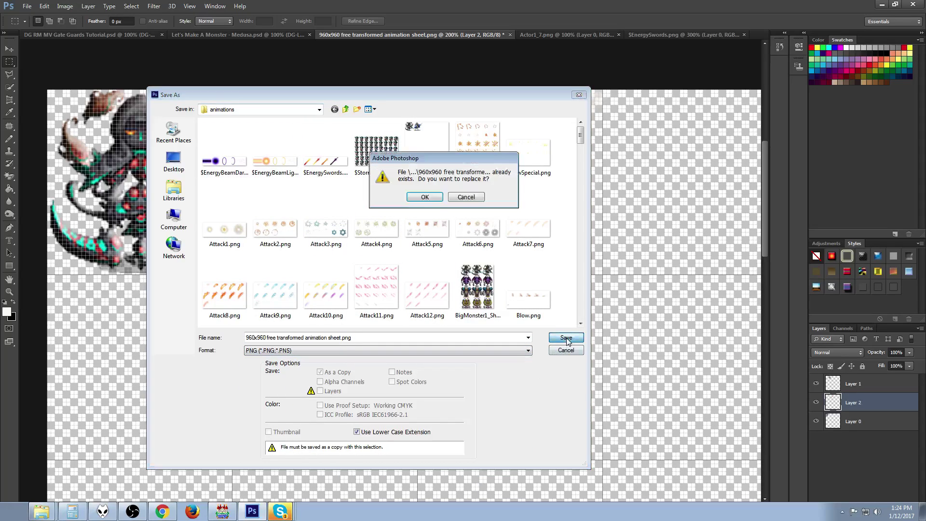
{"action": "left_click", "coordinate": [421, 199]}
{"action": "left_click", "coordinate": [494, 180]}
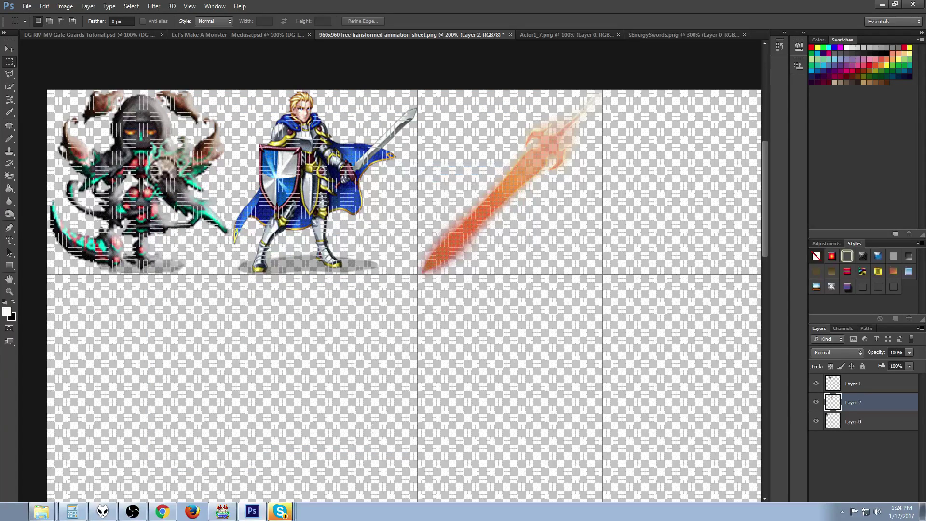
- Switch to RPG Maker MV, save the project, and bring up animation 0505 in the database
{"action": "left_click", "coordinate": [222, 511]}
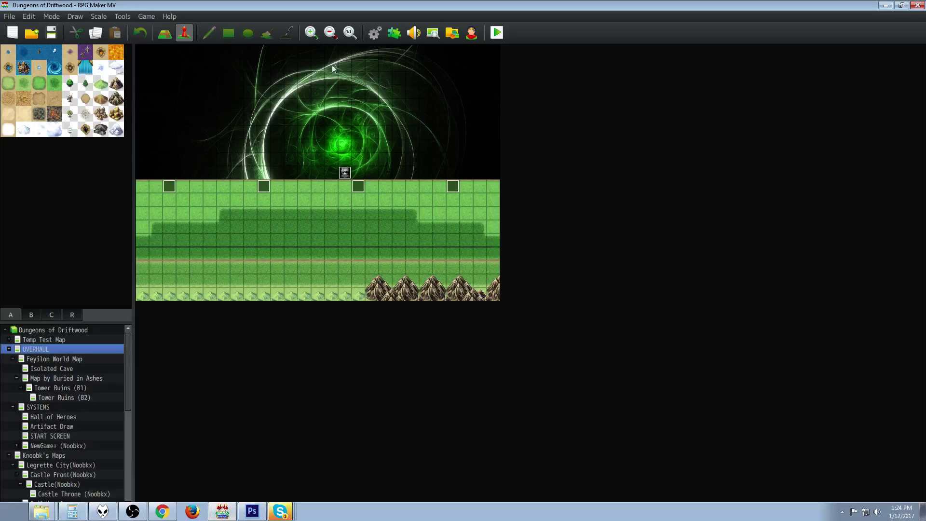
{"action": "left_click", "coordinate": [51, 33]}
{"action": "left_click", "coordinate": [374, 32]}
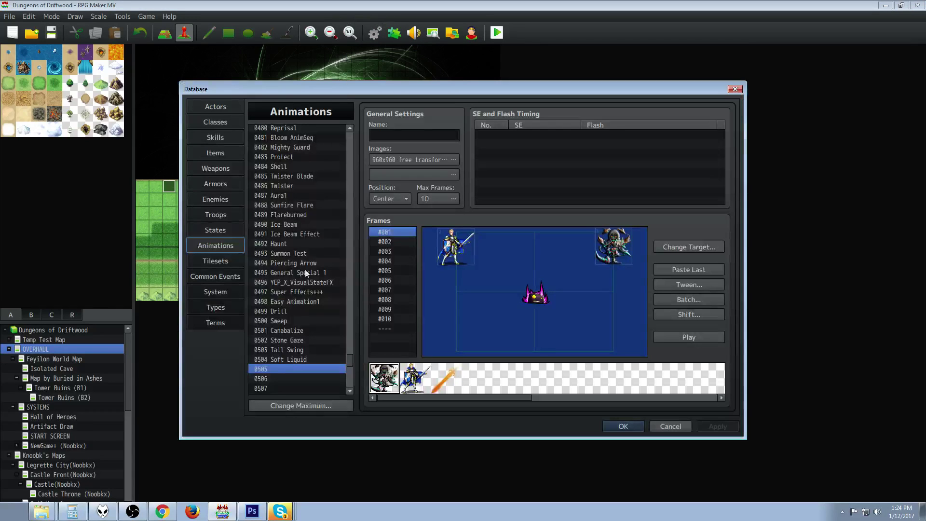
- Add the orange sword as a cell in frame 1 and place it above the target at about (-11, -312)
{"action": "left_click", "coordinate": [457, 381]}
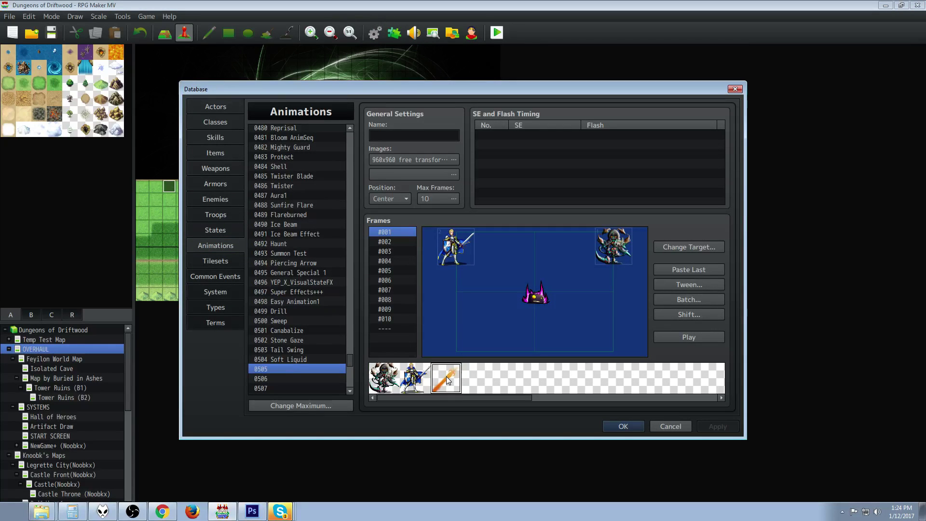
{"action": "left_click", "coordinate": [488, 280]}
{"action": "right_click", "coordinate": [487, 282]}
{"action": "key", "text": "Escape"}
{"action": "left_click_drag", "start_coordinate": [487, 269], "coordinate": [532, 227]}
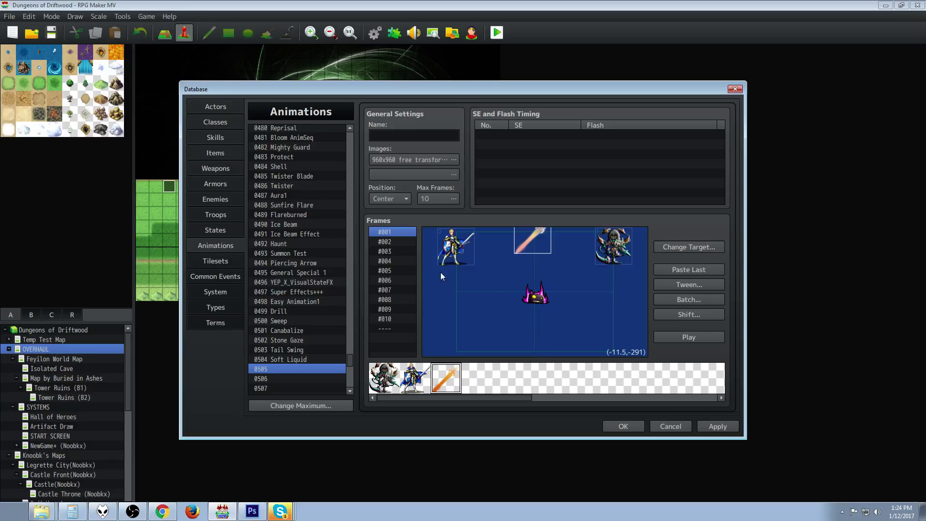
{"action": "left_click_drag", "start_coordinate": [529, 235], "coordinate": [532, 229]}
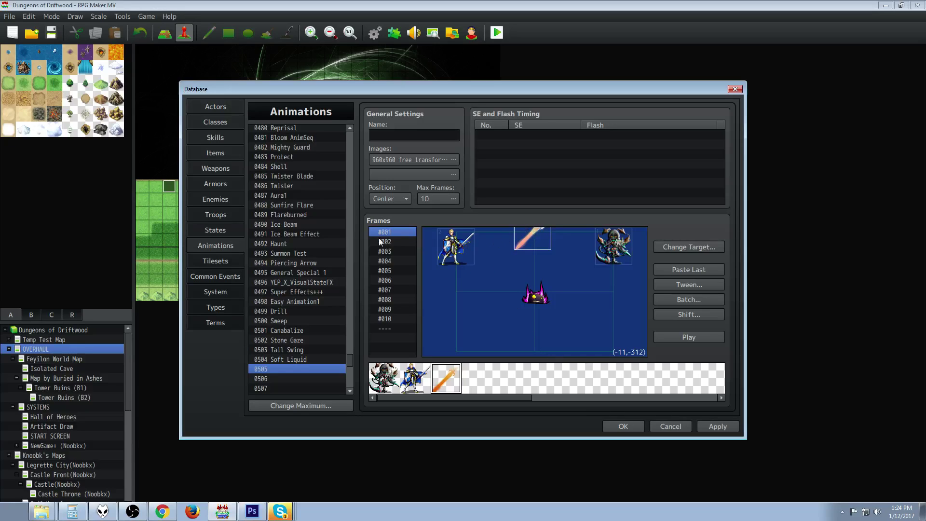
- Add an orange sword cell to frame 10 and place it over the target at about (1, 18)
{"action": "left_click", "coordinate": [412, 320]}
{"action": "right_click", "coordinate": [534, 241]}
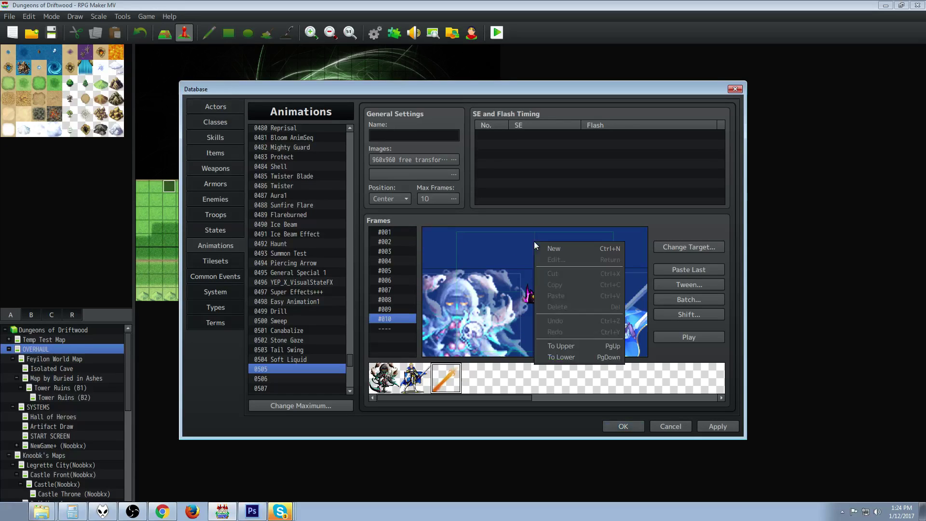
{"action": "left_click", "coordinate": [548, 250]}
{"action": "left_click_drag", "start_coordinate": [529, 252], "coordinate": [535, 297]}
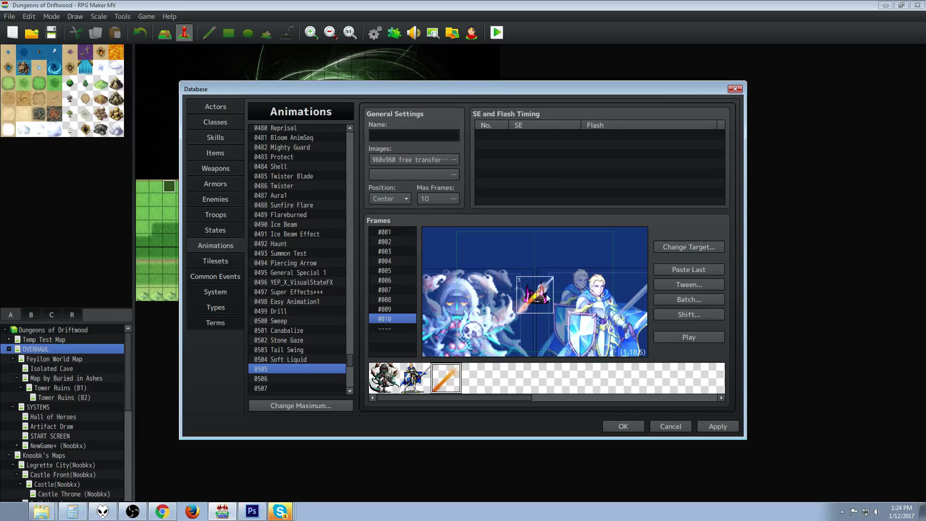
- Set the frame 10 sword cell to Normal blend, opacity 150 and 500% scale
{"action": "right_click", "coordinate": [546, 298]}
{"action": "left_click", "coordinate": [559, 312]}
{"action": "left_click", "coordinate": [611, 307]}
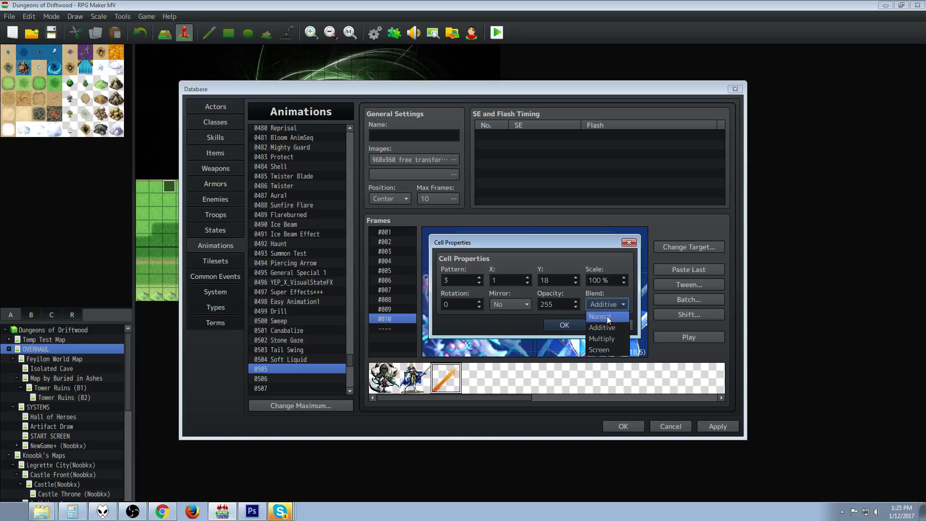
{"action": "left_click", "coordinate": [603, 315]}
{"action": "double_click", "coordinate": [561, 306]}
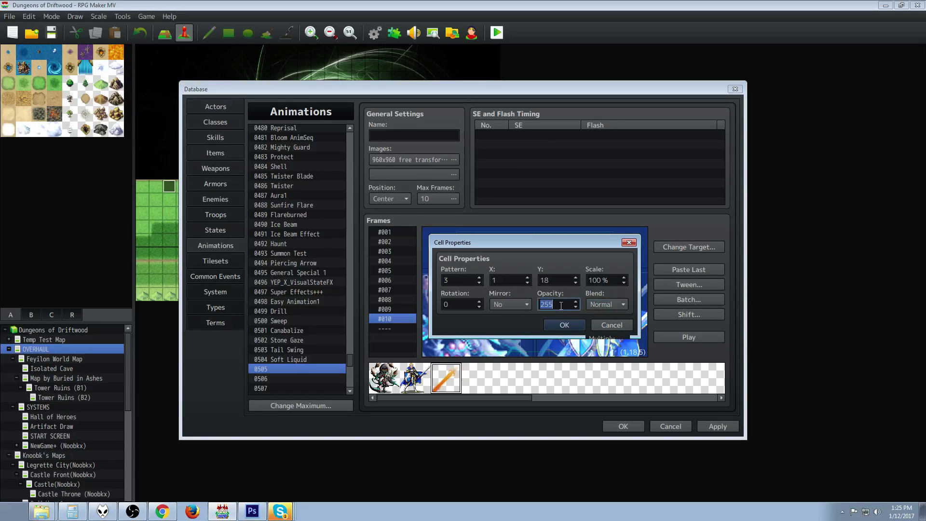
{"action": "type", "text": "150"}
{"action": "double_click", "coordinate": [611, 279]}
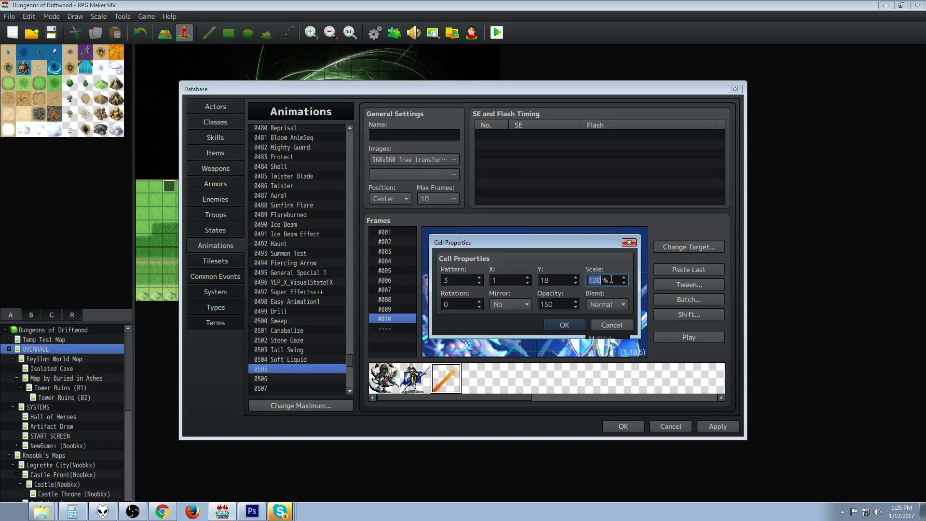
{"action": "type", "text": "500"}
{"action": "left_click", "coordinate": [563, 324]}
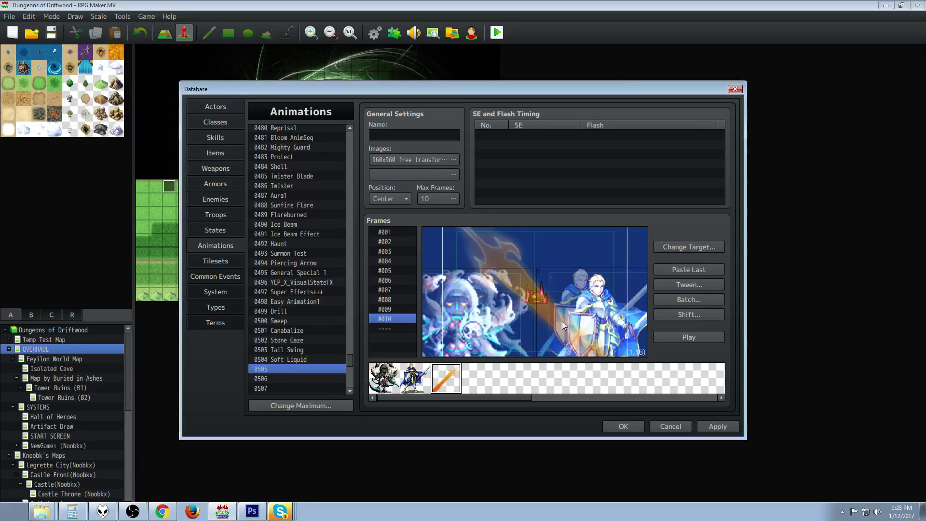
- Tween cells 1 to 16 across frames 1 to 10 with all data options, and play the preview several times
{"action": "left_click", "coordinate": [690, 285]}
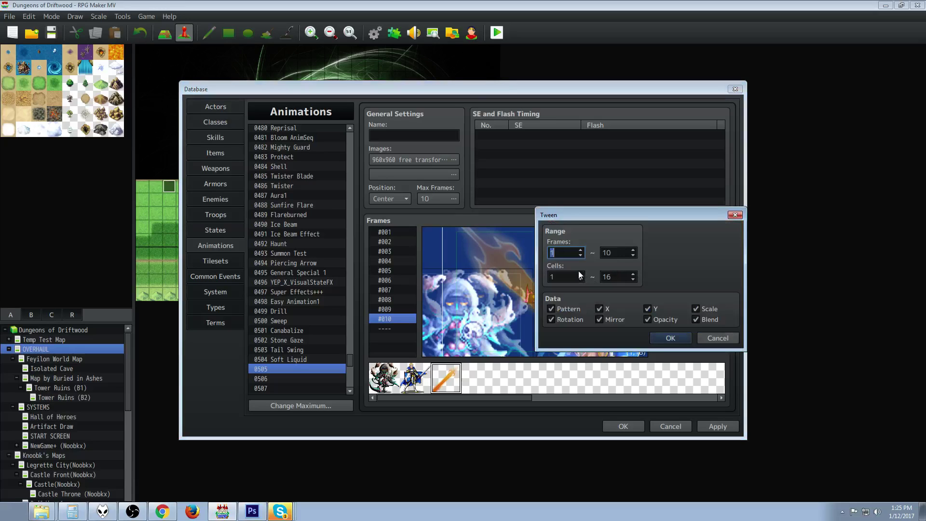
{"action": "left_click", "coordinate": [674, 338]}
{"action": "left_click", "coordinate": [682, 337]}
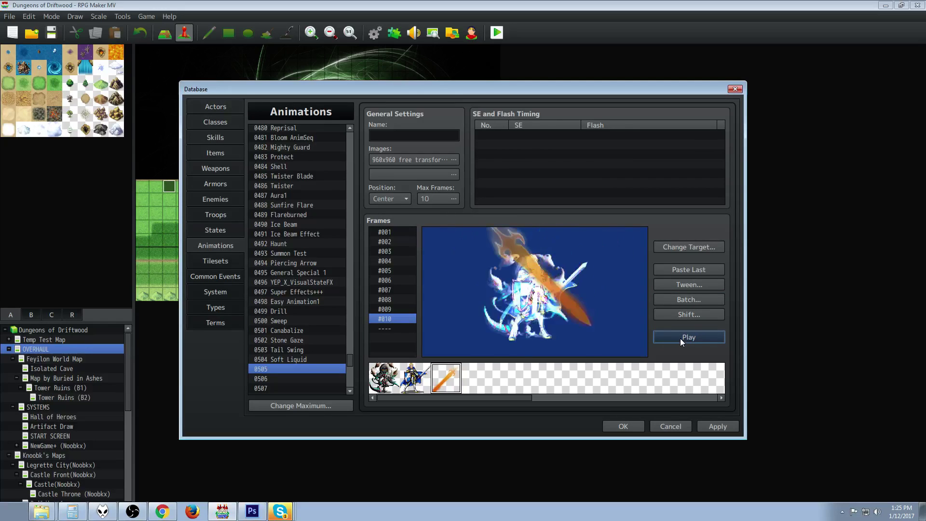
{"action": "left_click", "coordinate": [680, 337]}
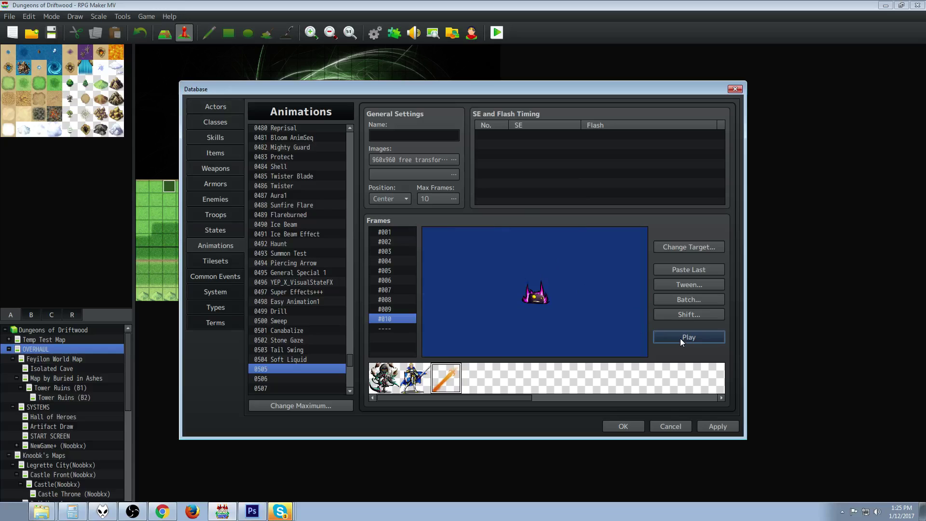
{"action": "left_click", "coordinate": [680, 337]}
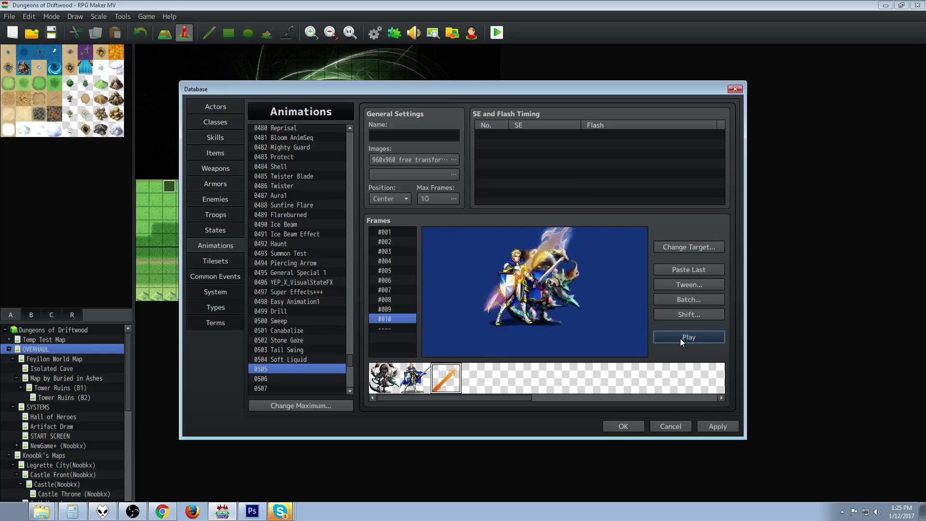
{"action": "left_click", "coordinate": [479, 368]}
{"action": "left_click_drag", "start_coordinate": [508, 376], "coordinate": [626, 375]}
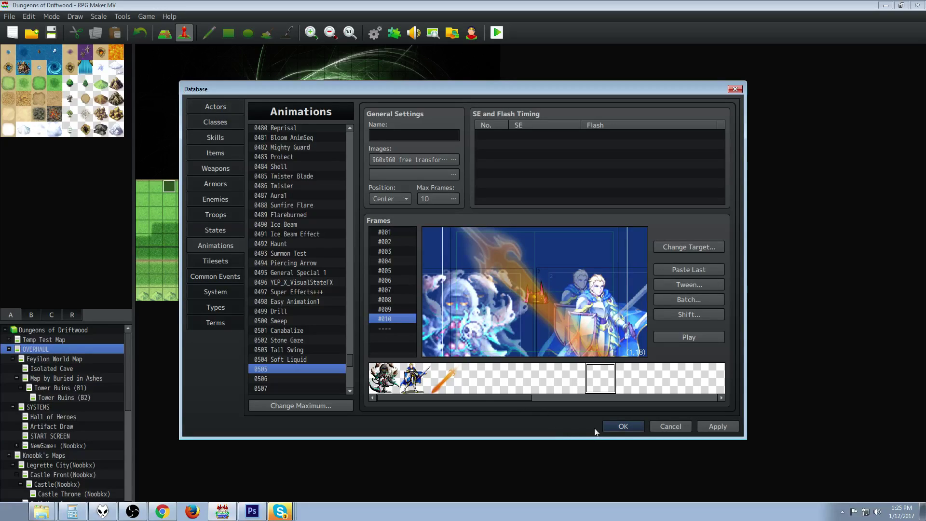
- Name animation 0505 "Test" and accept the database changes
{"action": "left_click", "coordinate": [391, 136]}
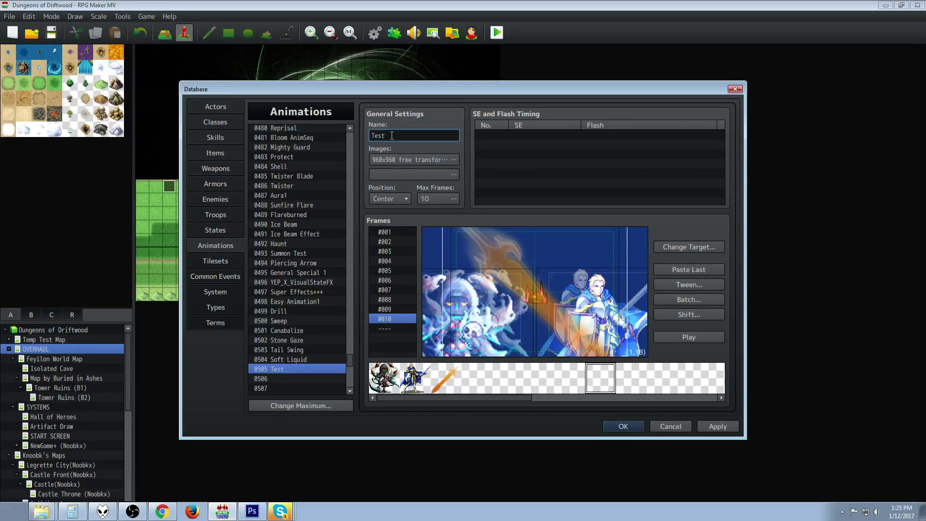
{"action": "left_click", "coordinate": [619, 425]}
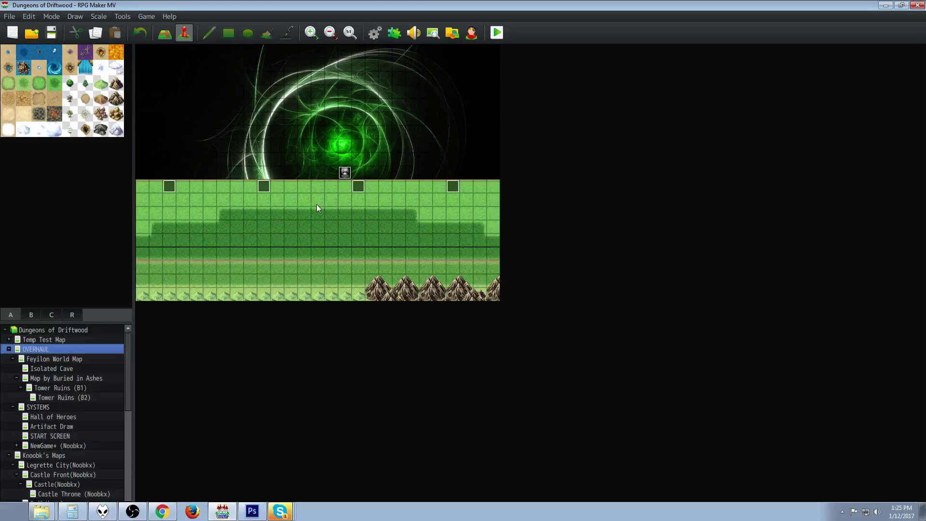
- Create a new event on the map's dark green area and assign it a character image
{"action": "right_click", "coordinate": [326, 239]}
{"action": "left_click", "coordinate": [349, 257]}
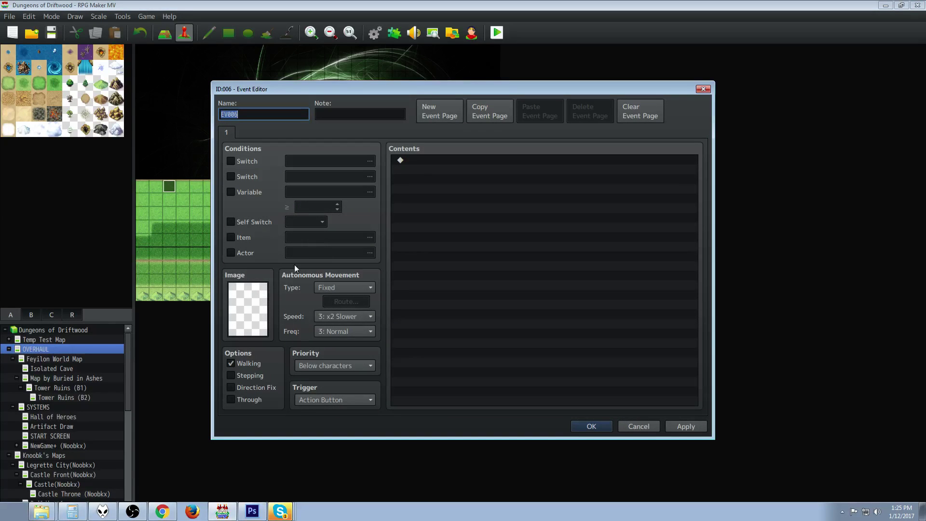
{"action": "double_click", "coordinate": [262, 301]}
{"action": "left_click", "coordinate": [384, 253]}
{"action": "double_click", "coordinate": [414, 179]}
- Add a Show Animation command to the new event's contents, with the player as the target character
{"action": "right_click", "coordinate": [437, 177]}
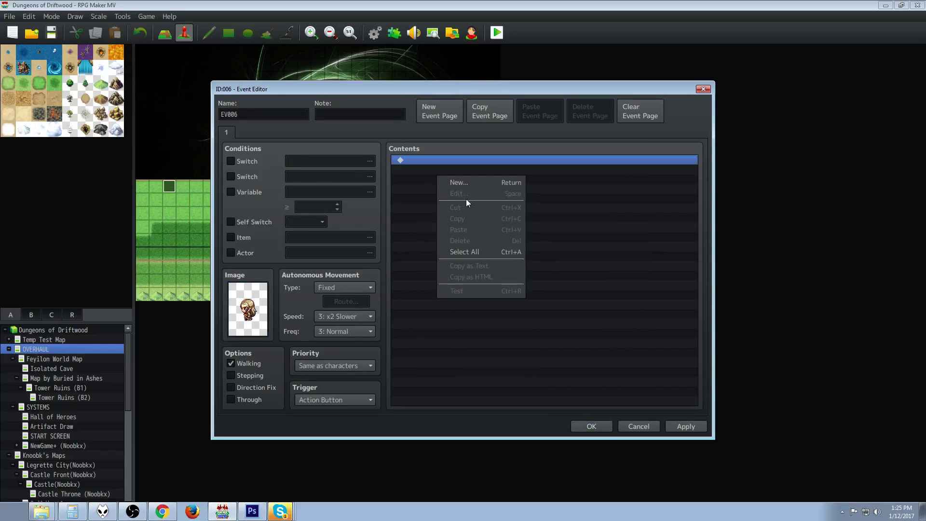
{"action": "left_click", "coordinate": [465, 182]}
{"action": "left_click", "coordinate": [447, 134]}
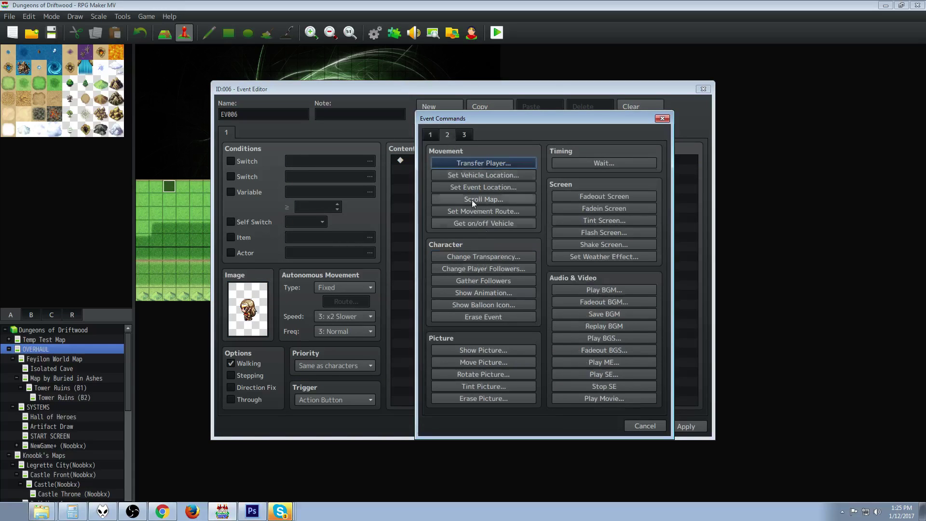
{"action": "left_click", "coordinate": [495, 293]}
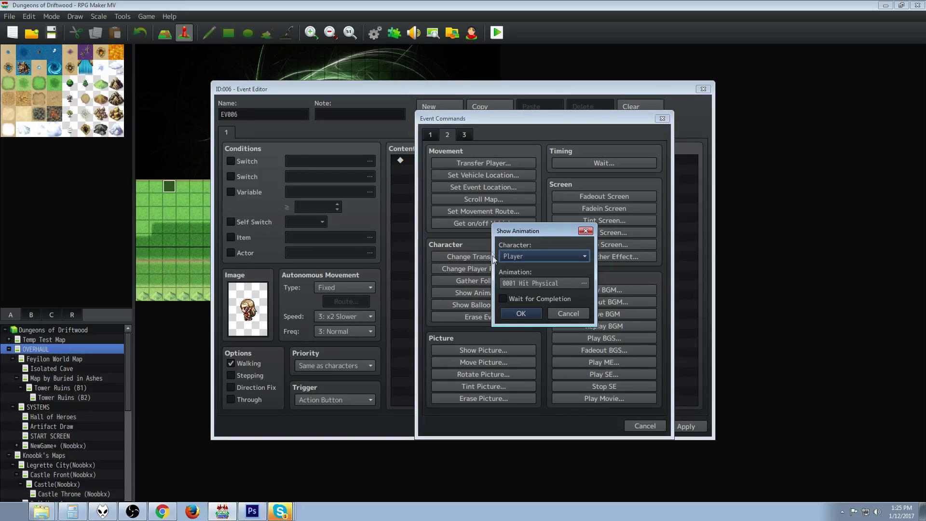
{"action": "left_click", "coordinate": [558, 256]}
{"action": "left_click", "coordinate": [557, 257]}
- Choose animation 0505 Test1111 for the Show Animation command, without waiting for completion, and accept the event
{"action": "left_click", "coordinate": [573, 284]}
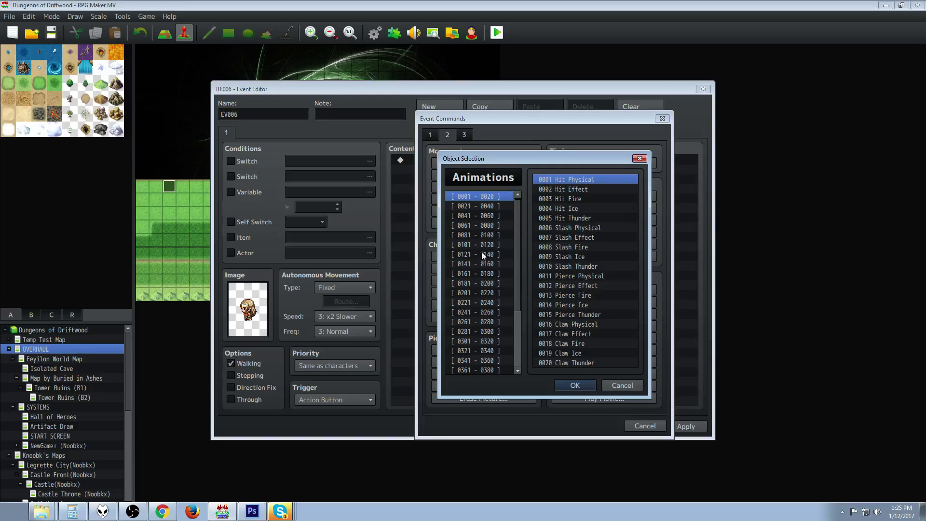
{"action": "scroll", "coordinate": [494, 320], "scroll_direction": "down", "scroll_amount": 3}
{"action": "left_click", "coordinate": [488, 370]}
{"action": "left_click", "coordinate": [490, 359]}
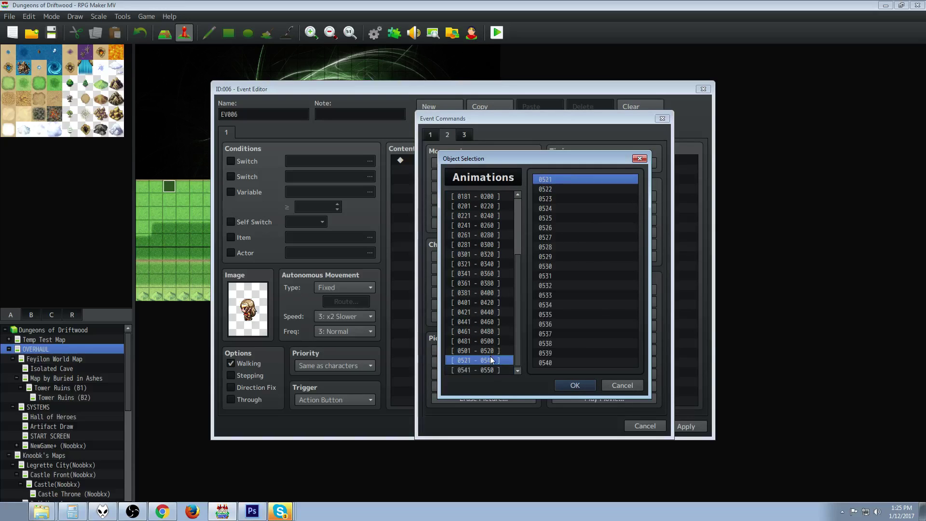
{"action": "left_click", "coordinate": [492, 351]}
{"action": "left_click", "coordinate": [576, 386]}
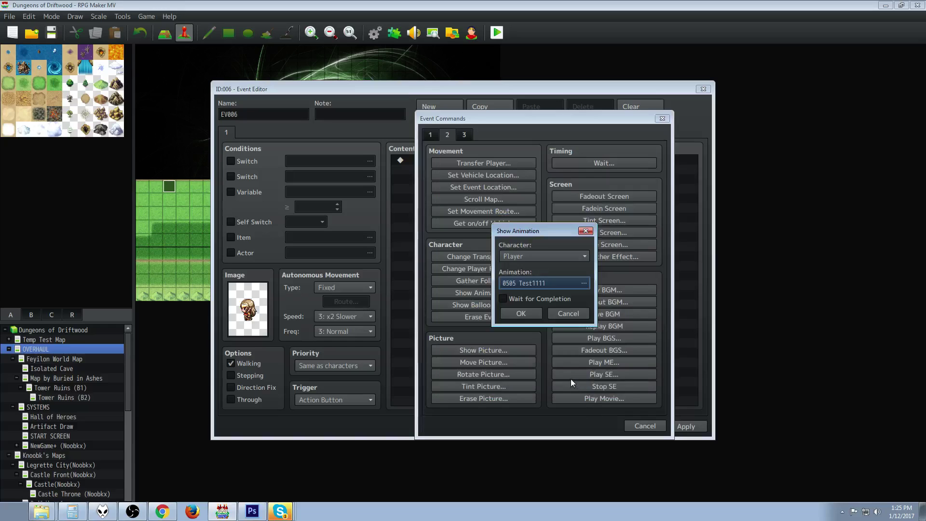
{"action": "left_click", "coordinate": [527, 311]}
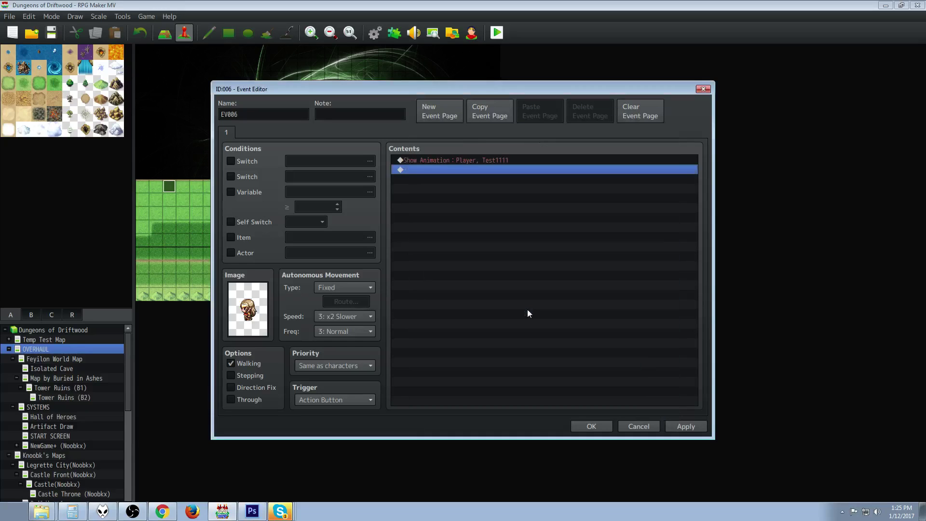
{"action": "left_click", "coordinate": [591, 426]}
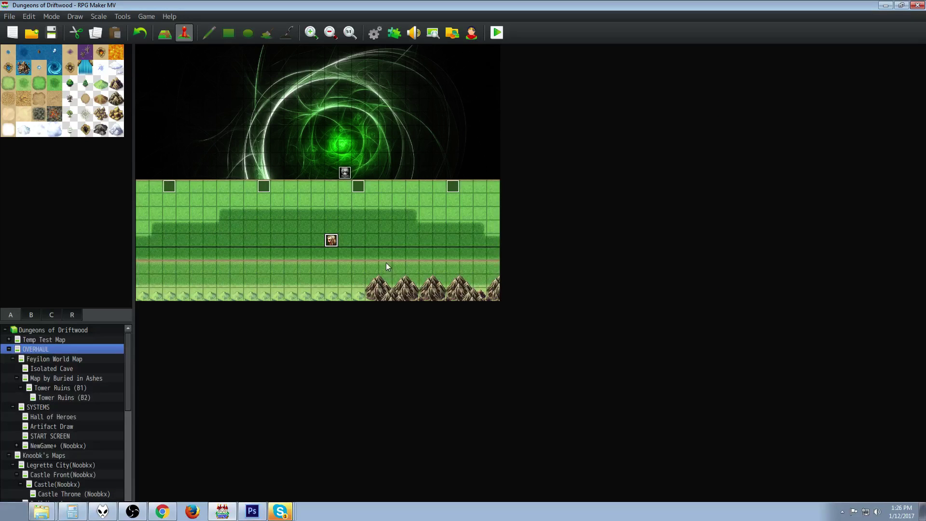
- Set the player's starting position on the tile directly below the new event and launch a playtest
{"action": "right_click", "coordinate": [335, 248]}
{"action": "mouse_move", "coordinate": [413, 346]}
{"action": "left_click", "coordinate": [456, 342]}
{"action": "left_click", "coordinate": [496, 33]}
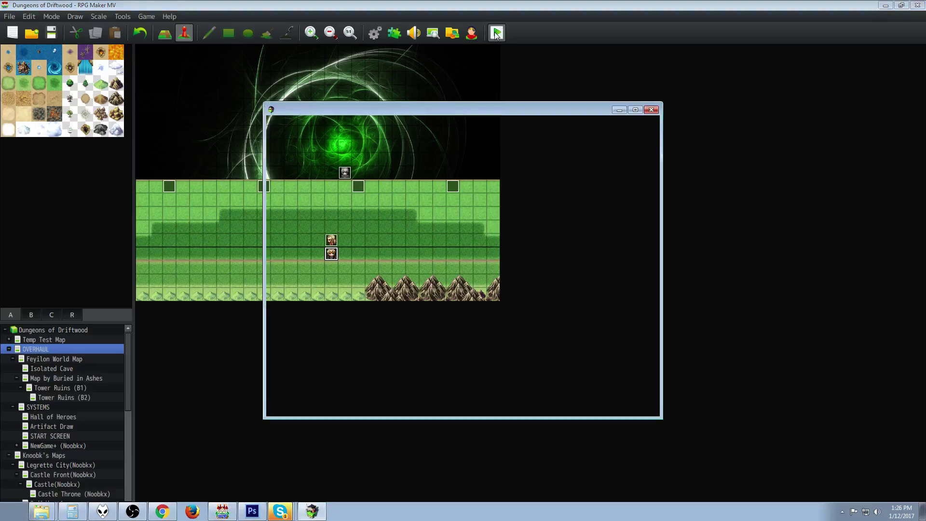